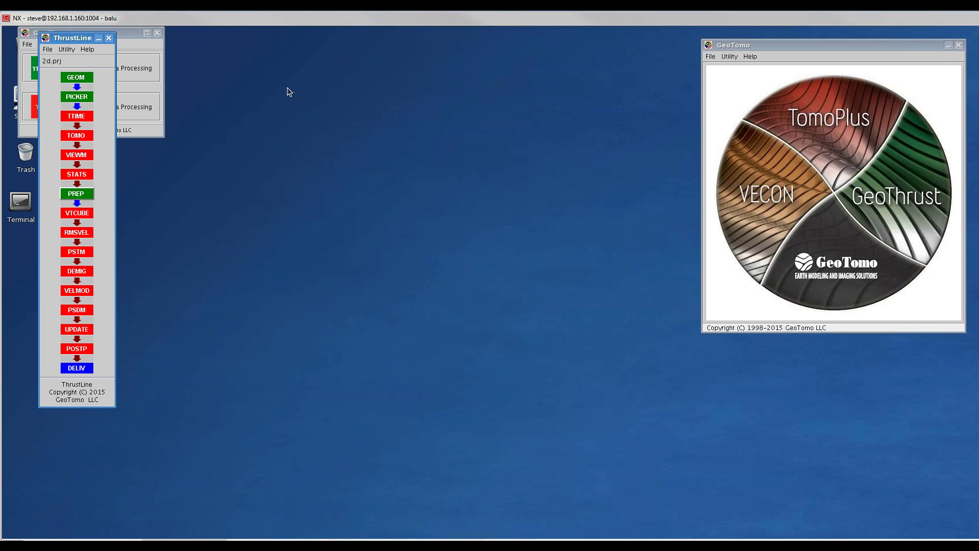
# Open TTIME and show the traveltime data count against shot offset, enlarged to fill the window
pyautogui.click(77, 116)
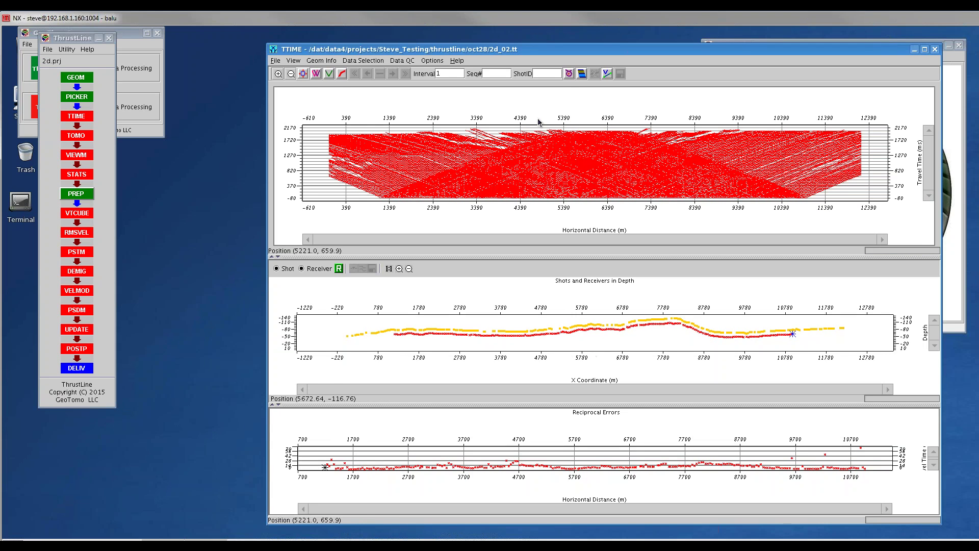
pyautogui.click(568, 74)
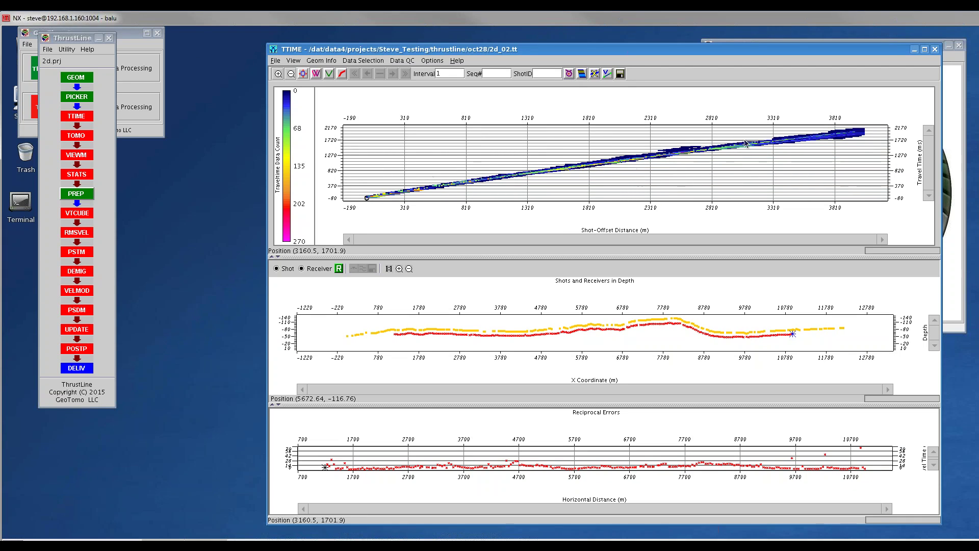
pyautogui.click(581, 74)
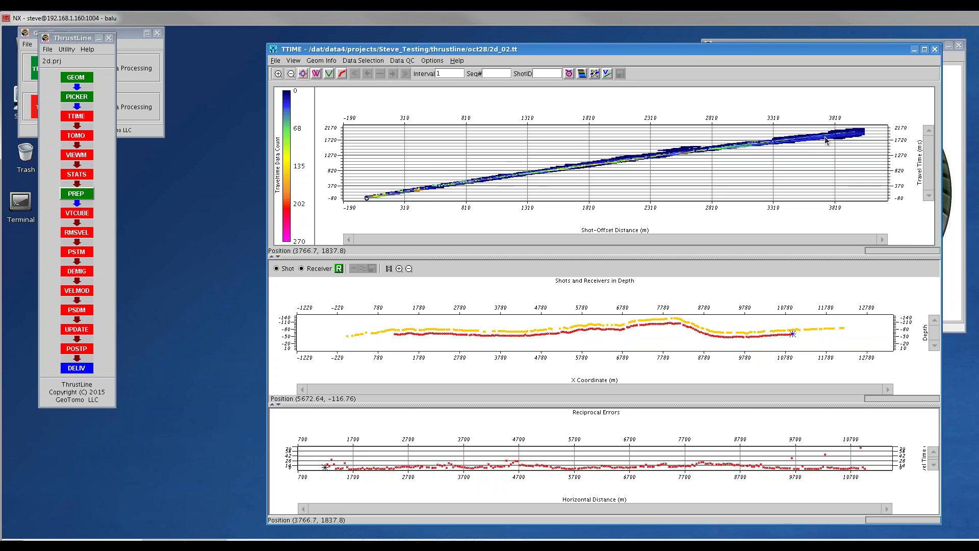
pyautogui.click(277, 257)
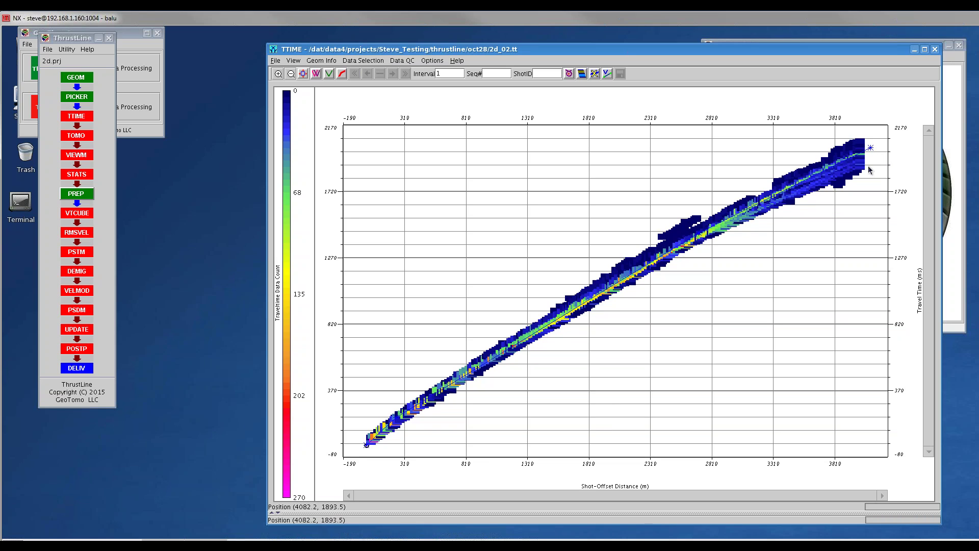
# Finish the three-layer 1D velocity pick, build the initial model 2d_01_init.mdl with grid size 5, and close TTIME
pyautogui.click(870, 170)
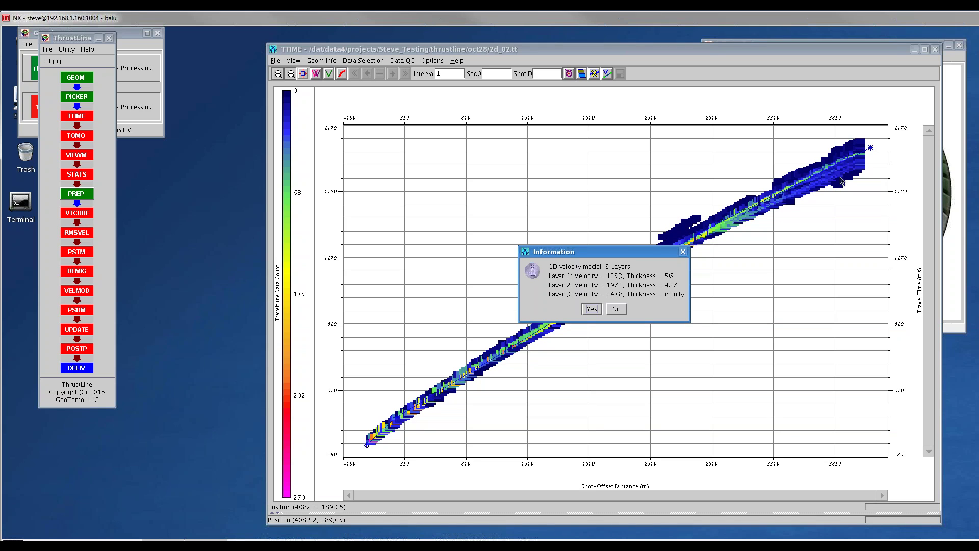
pyautogui.click(591, 309)
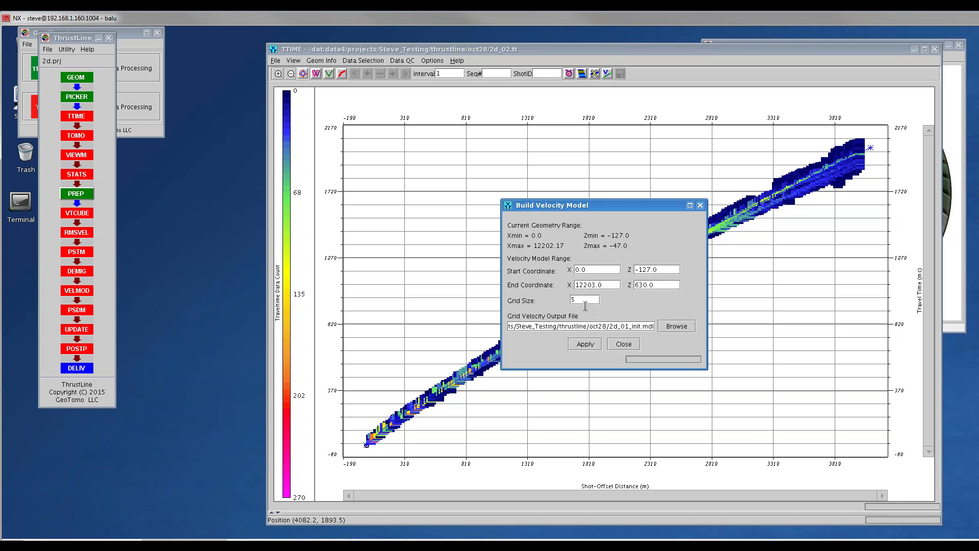
pyautogui.click(589, 346)
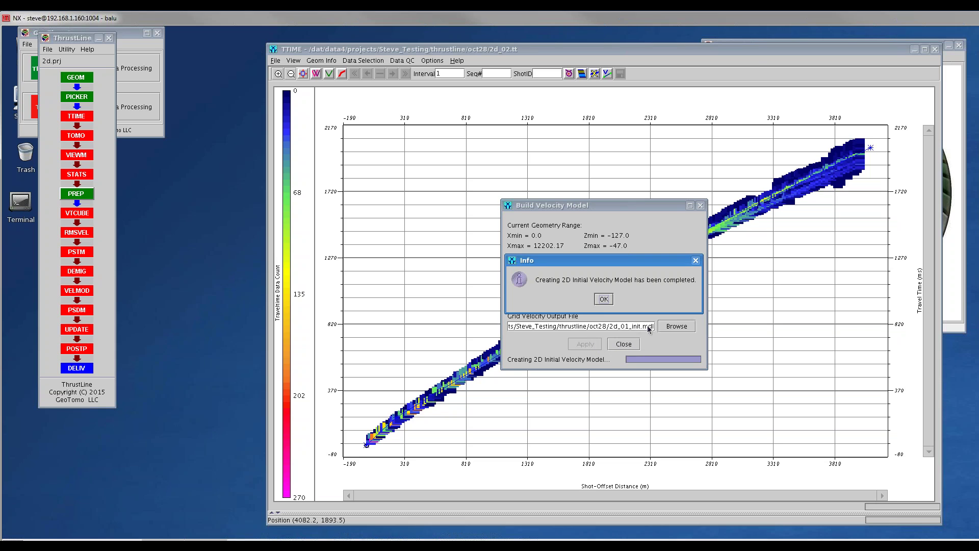
pyautogui.click(605, 300)
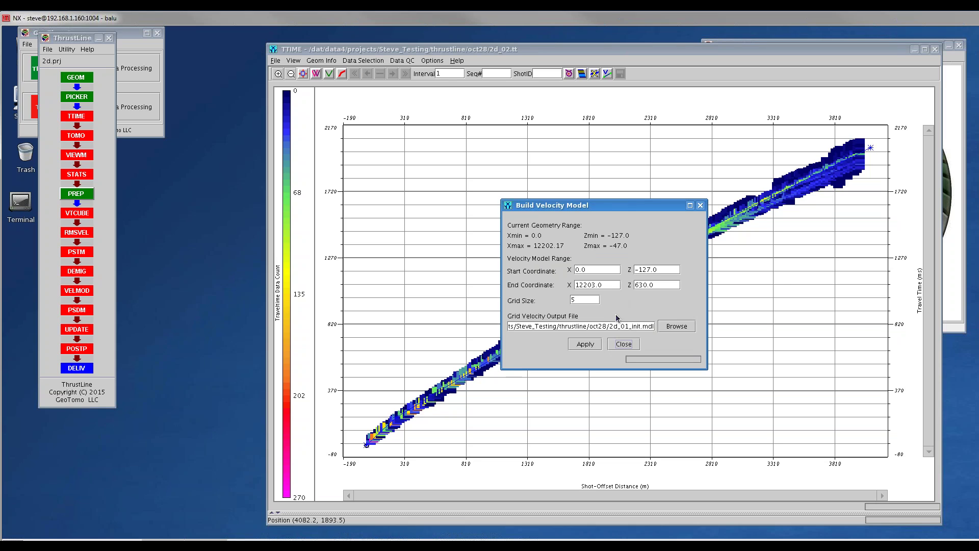
pyautogui.click(624, 344)
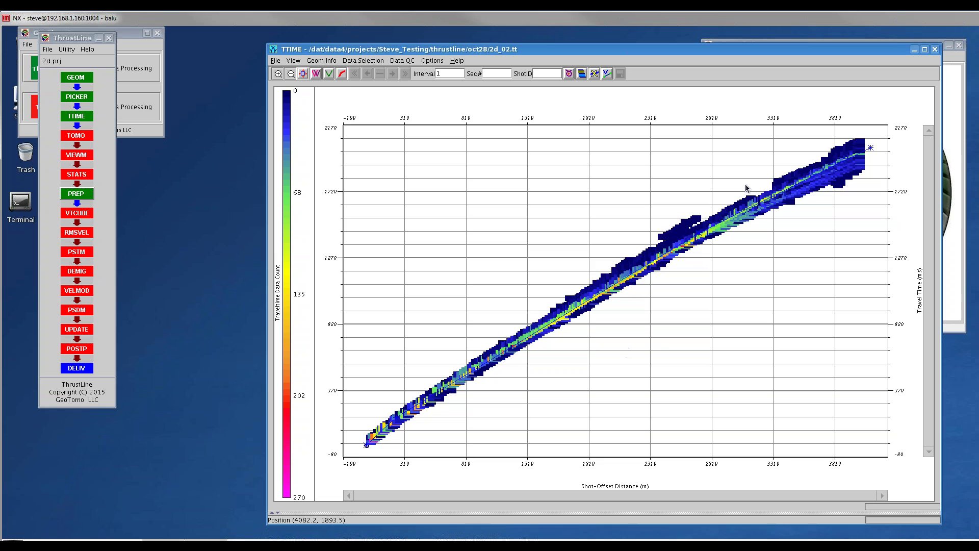
pyautogui.click(934, 50)
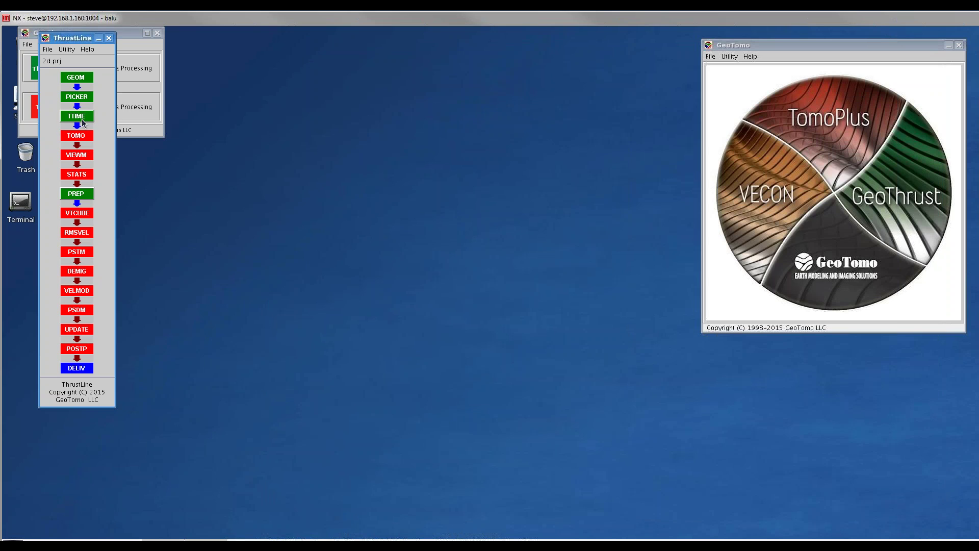
# Open TOMO and review its initial velocity model, travel time file and inversion grid factor X
pyautogui.click(82, 137)
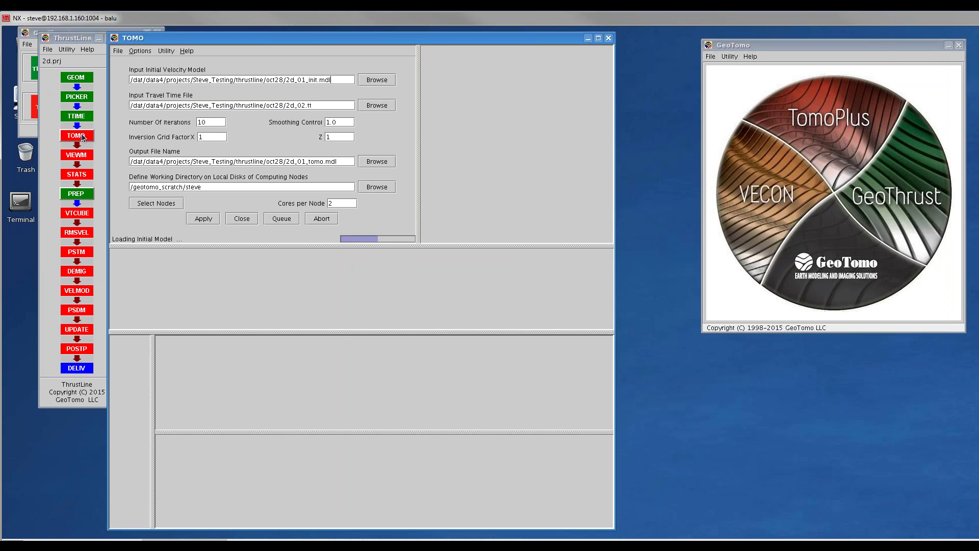
pyautogui.moveTo(312, 37); pyautogui.dragTo(391, 33)
pyautogui.moveTo(362, 73); pyautogui.dragTo(324, 100)
pyautogui.click(397, 100)
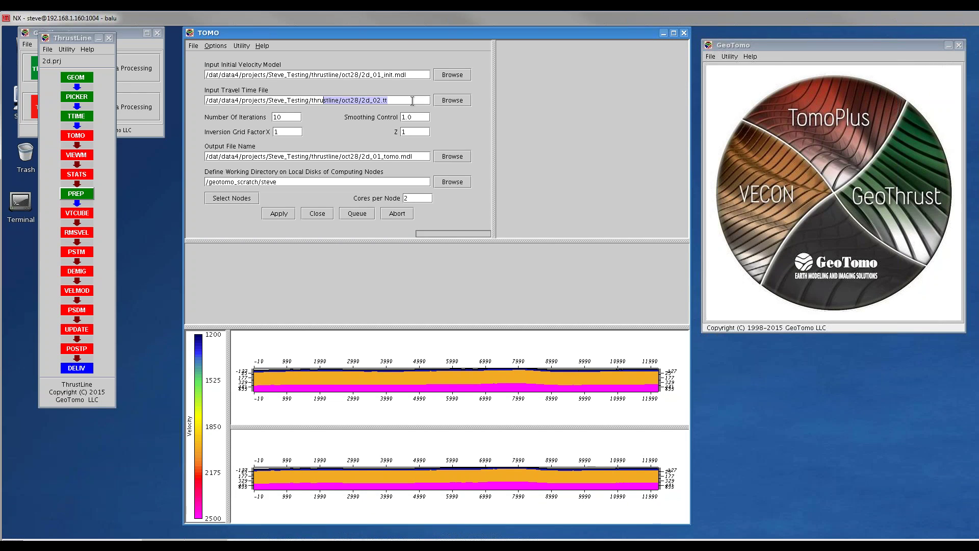
pyautogui.click(276, 132)
pyautogui.write('1')
# Open PICKER, examine the project's SEGY information for the shot and receiver intervals, and close PICKER
pyautogui.click(88, 97)
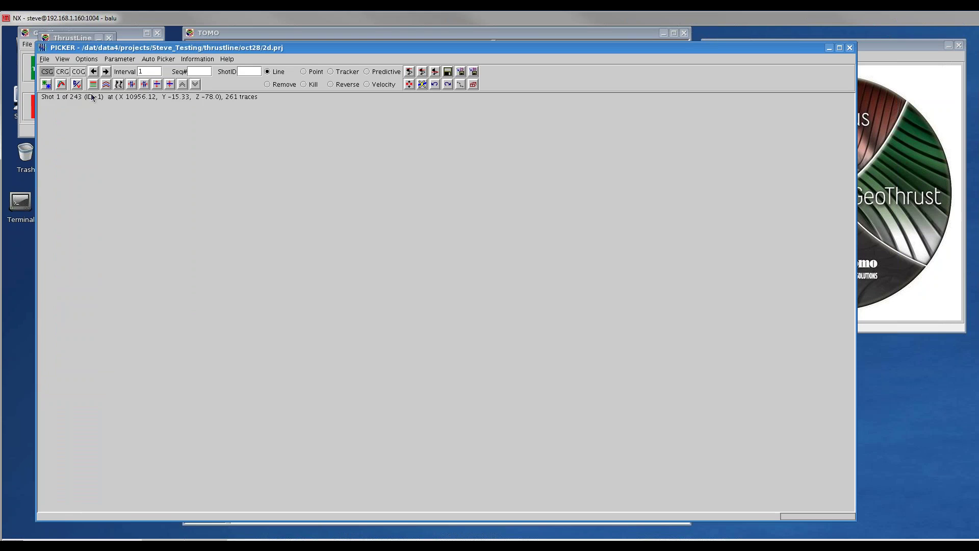
pyautogui.click(207, 59)
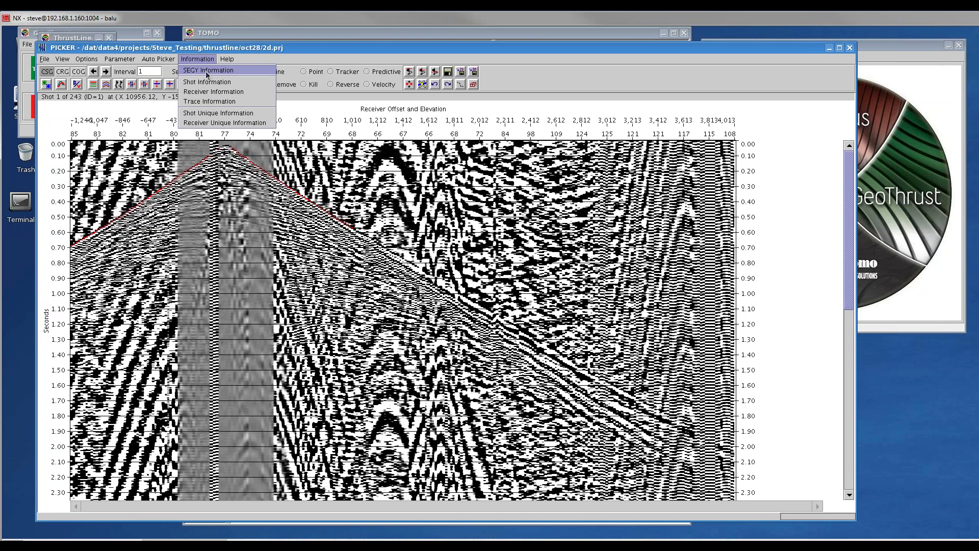
pyautogui.click(207, 72)
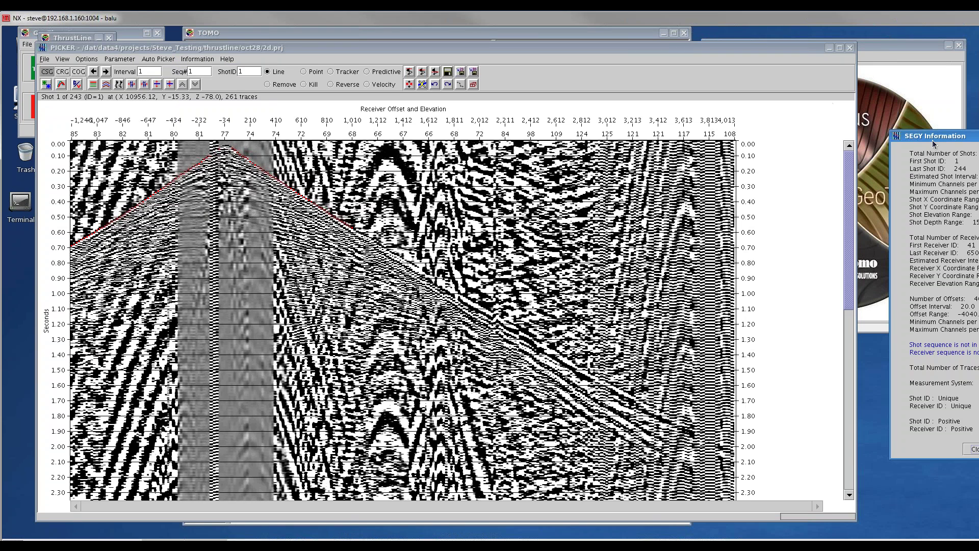
pyautogui.moveTo(731, 132); pyautogui.dragTo(731, 131)
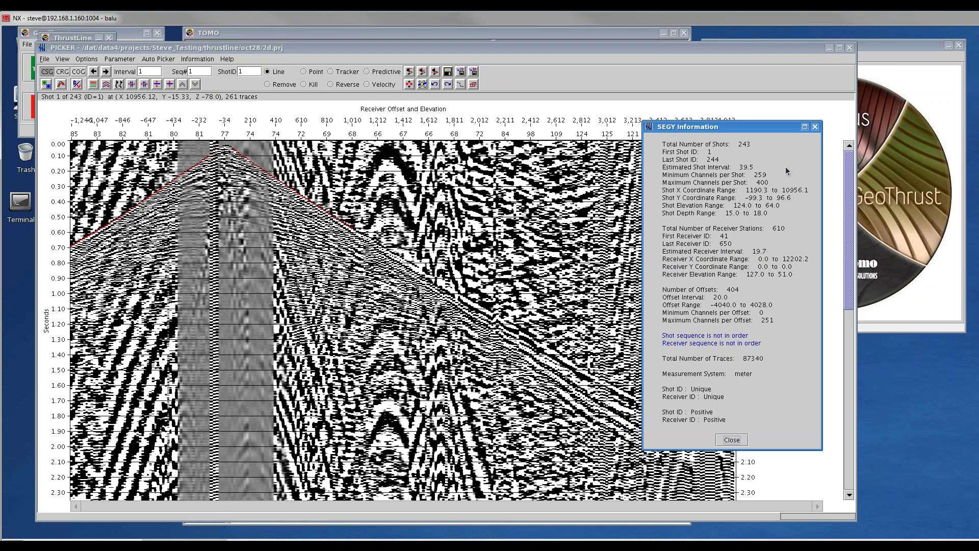
pyautogui.click(815, 127)
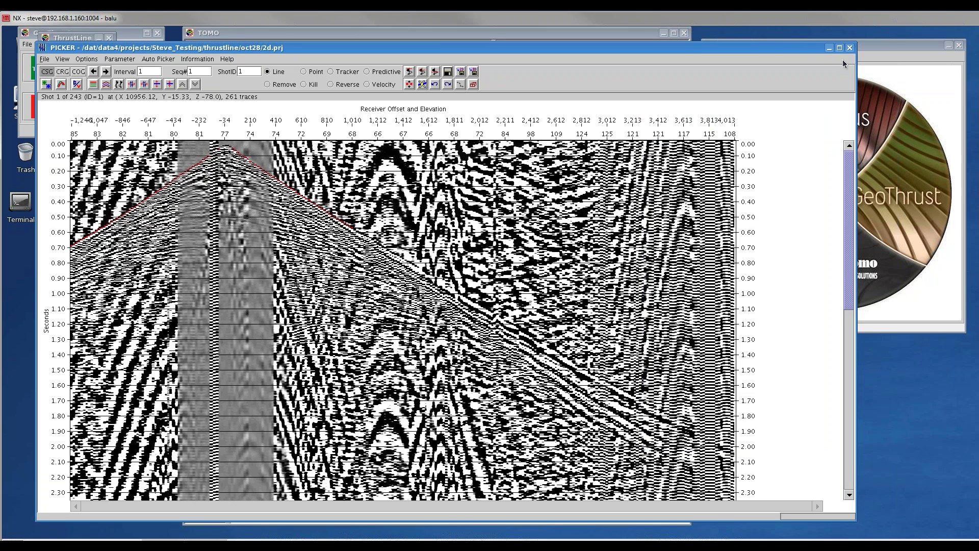
pyautogui.click(849, 48)
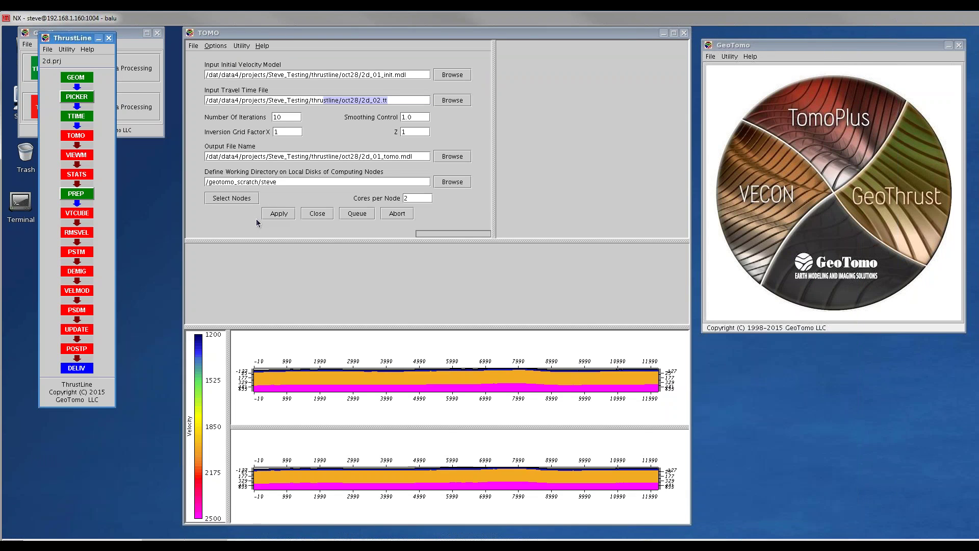
# Set the inversion grid factor X to 4, keeping Z at 1
pyautogui.click(286, 132)
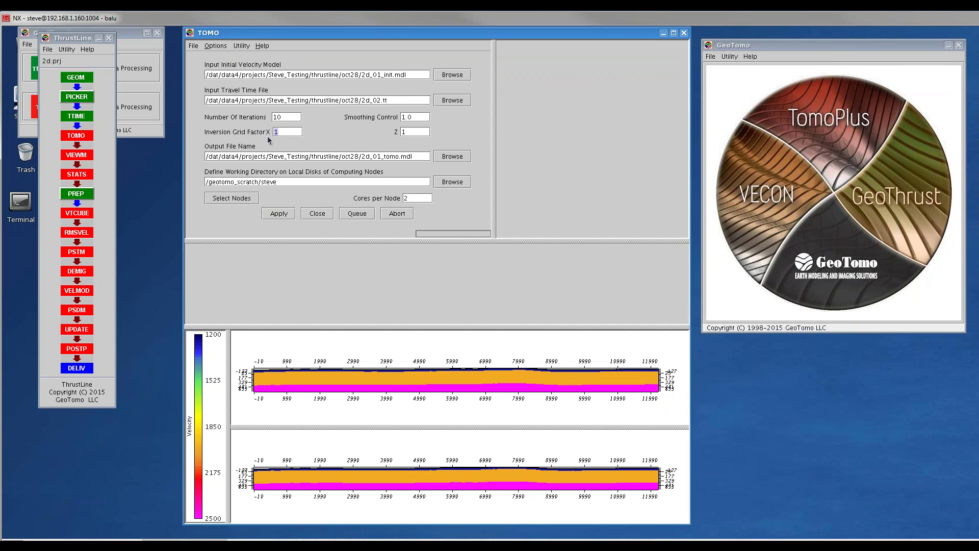
pyautogui.write('4')
pyautogui.moveTo(408, 132); pyautogui.dragTo(401, 131)
# Apply node60 and node64 as the computing nodes and set the cores per node to 20
pyautogui.click(239, 200)
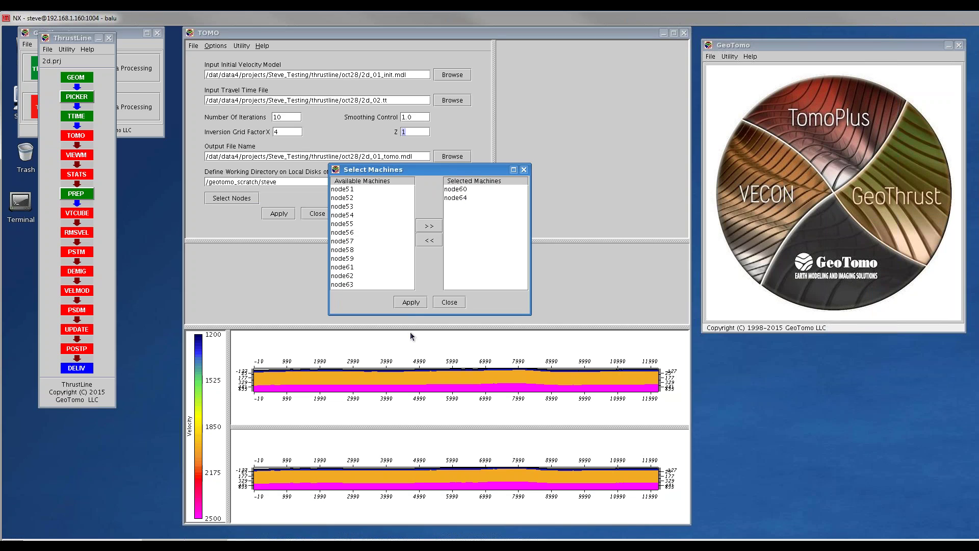
pyautogui.click(416, 303)
pyautogui.click(420, 197)
pyautogui.write('0')
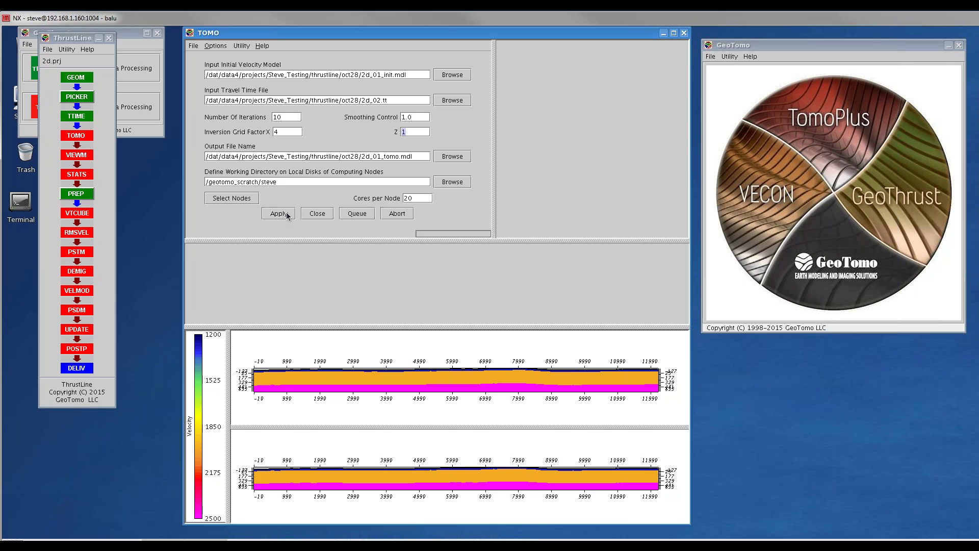
# Run the tomography inversion with 10 iterations and dismiss the completion notice
pyautogui.click(279, 213)
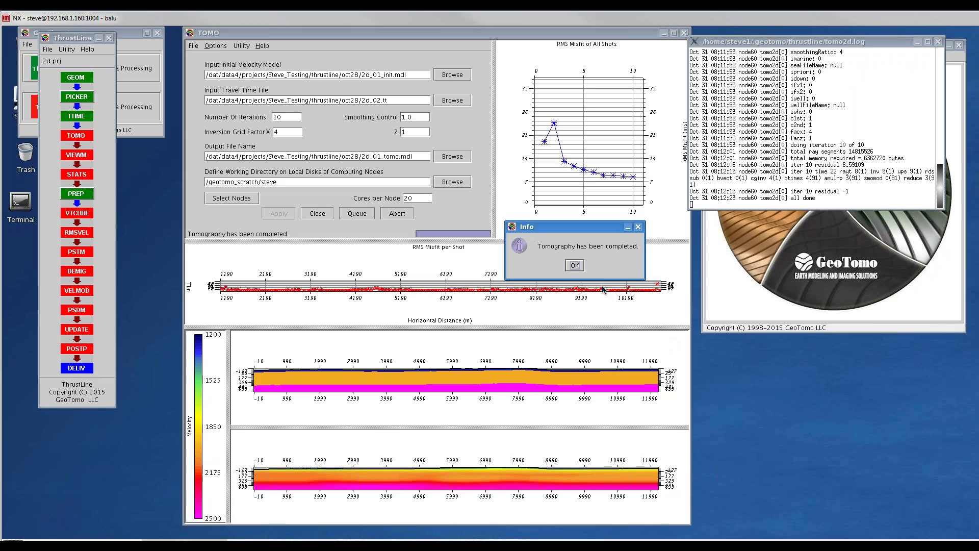
pyautogui.click(575, 266)
pyautogui.click(574, 266)
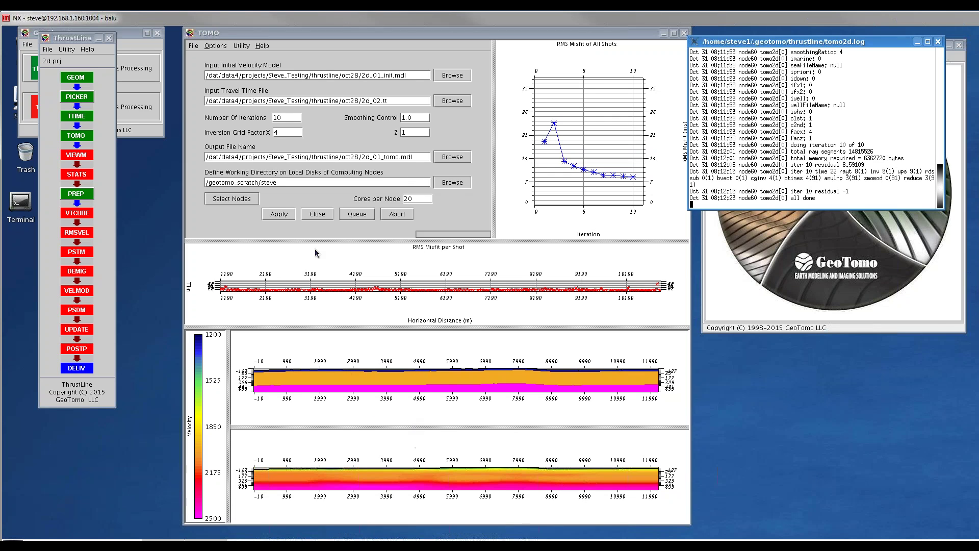
# Try left and right velocity extension ranges of 100 and Extend Refractor Velocity in the advanced options, closing without applying
pyautogui.click(217, 46)
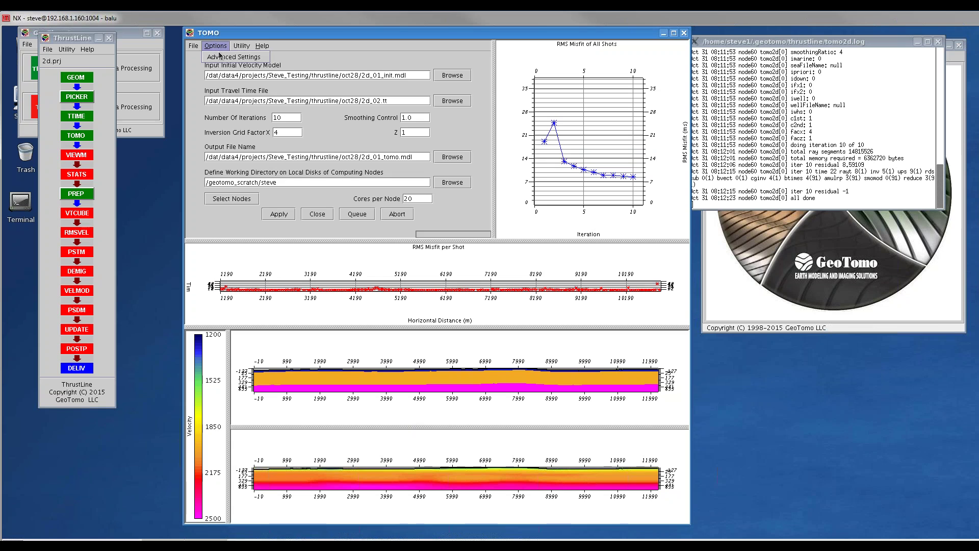
pyautogui.click(234, 56)
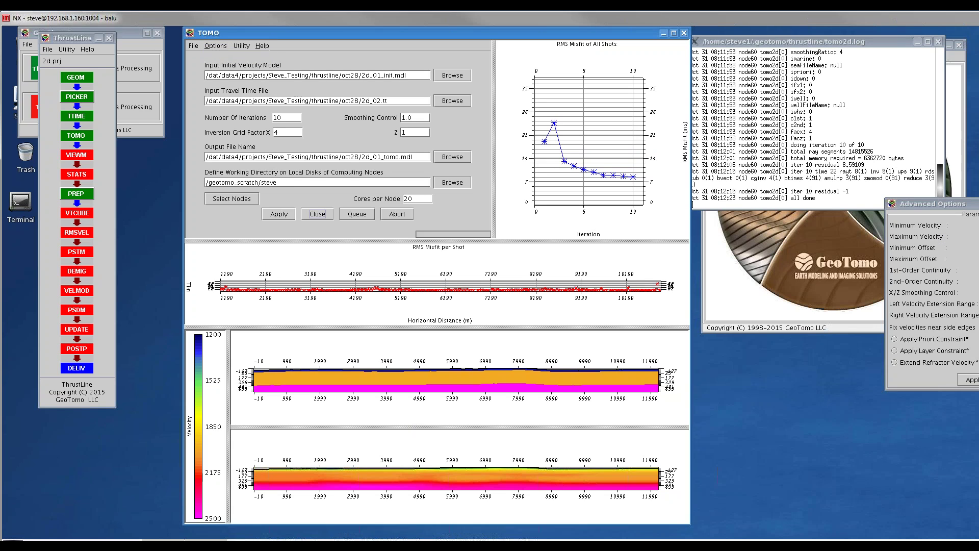
pyautogui.moveTo(949, 209); pyautogui.dragTo(548, 181)
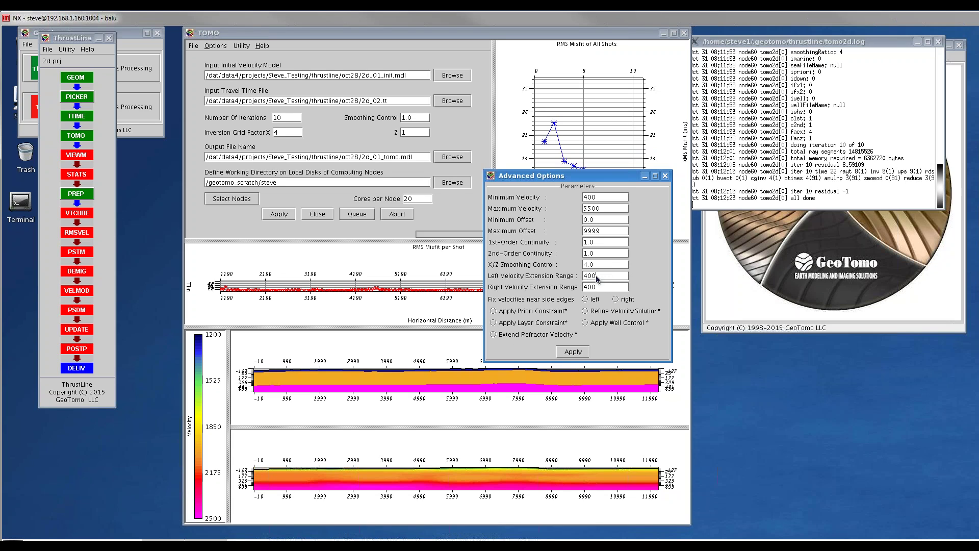
pyautogui.moveTo(601, 277); pyautogui.dragTo(582, 278)
pyautogui.write('100')
pyautogui.press('Tab')
pyautogui.write('100')
pyautogui.click(494, 335)
pyautogui.click(664, 175)
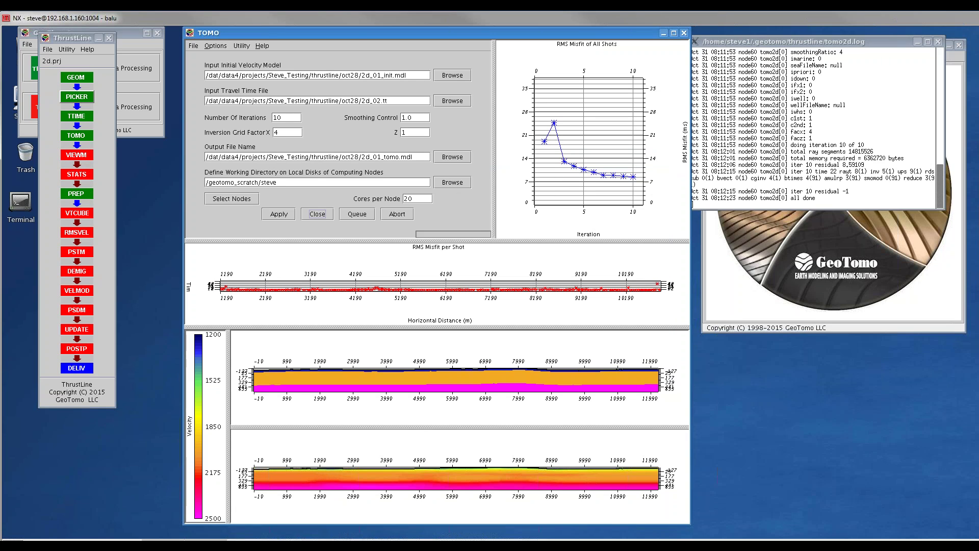
# Display the tomography result 2d_01_tomo.mdl in VIEWM and overlay the shot and receiver positions
pyautogui.click(76, 155)
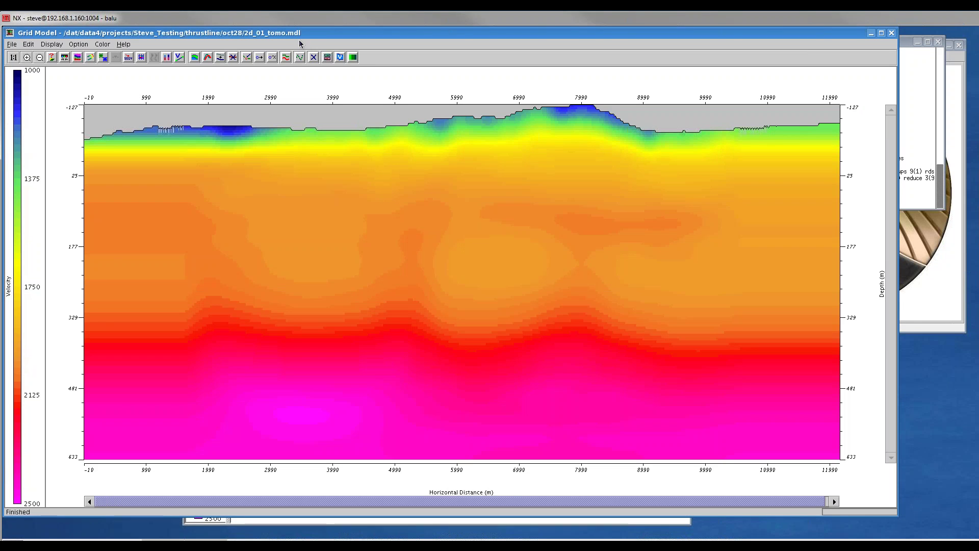
pyautogui.moveTo(298, 35); pyautogui.dragTo(333, 38)
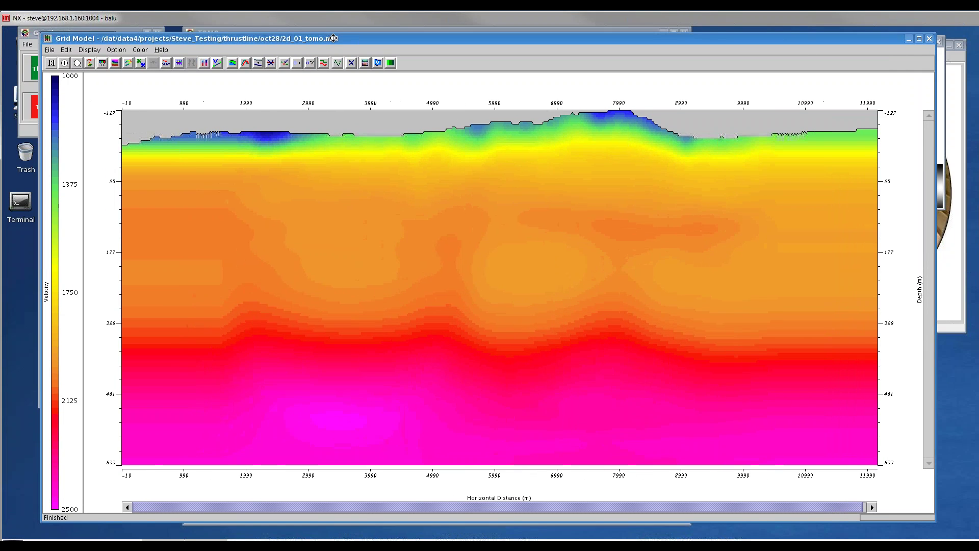
pyautogui.click(142, 63)
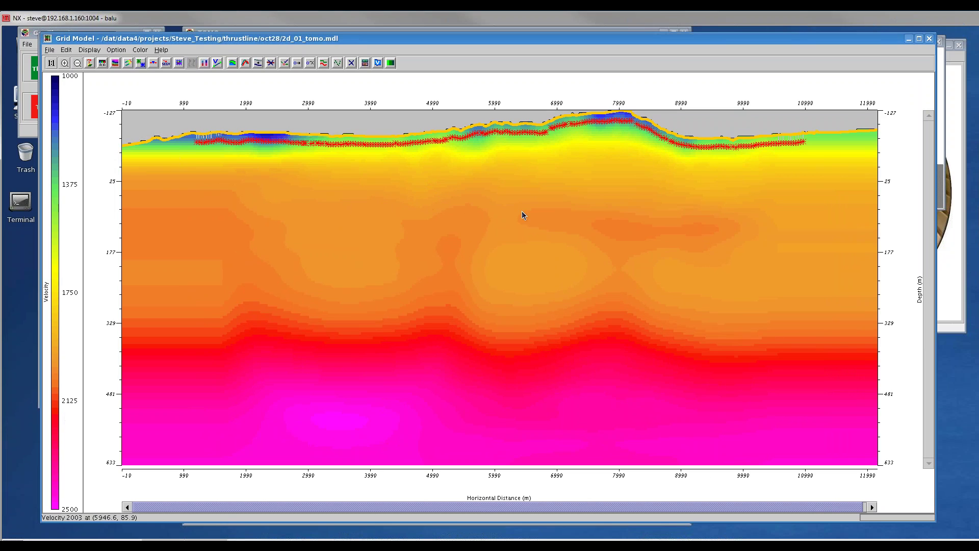
# Examine the ray count coverage of the tomography model and return to the velocity display
pyautogui.click(128, 62)
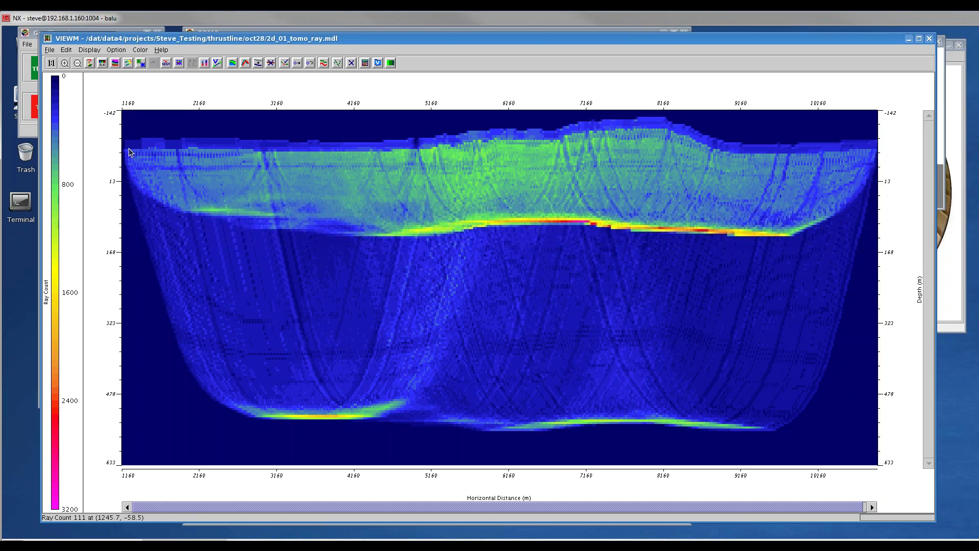
pyautogui.click(115, 63)
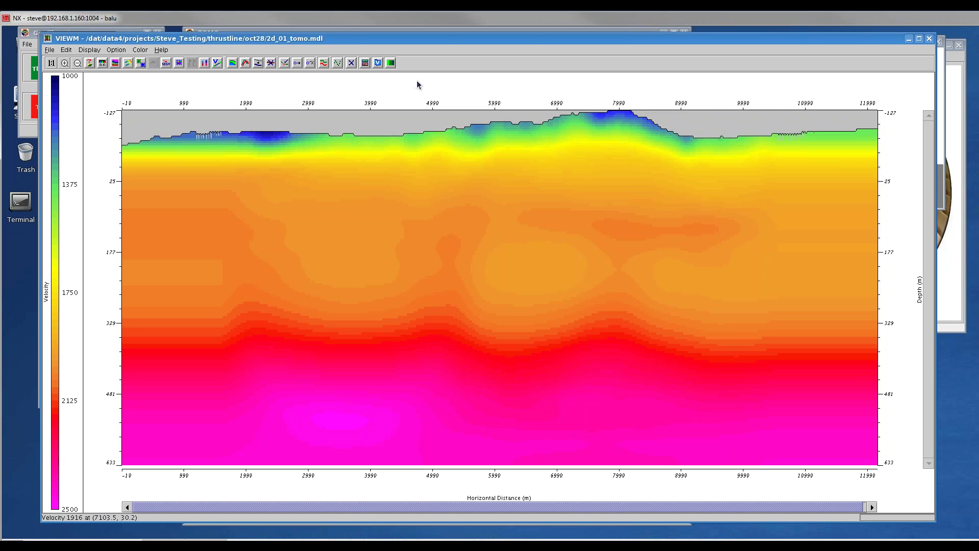
# Move the model viewer aside and close TOMO
pyautogui.moveTo(408, 42); pyautogui.dragTo(480, 90)
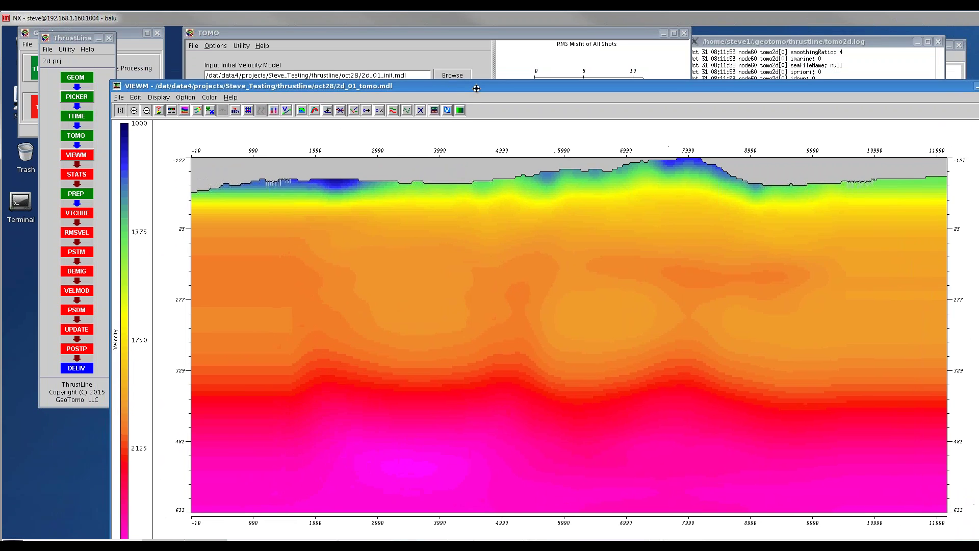
pyautogui.click(366, 39)
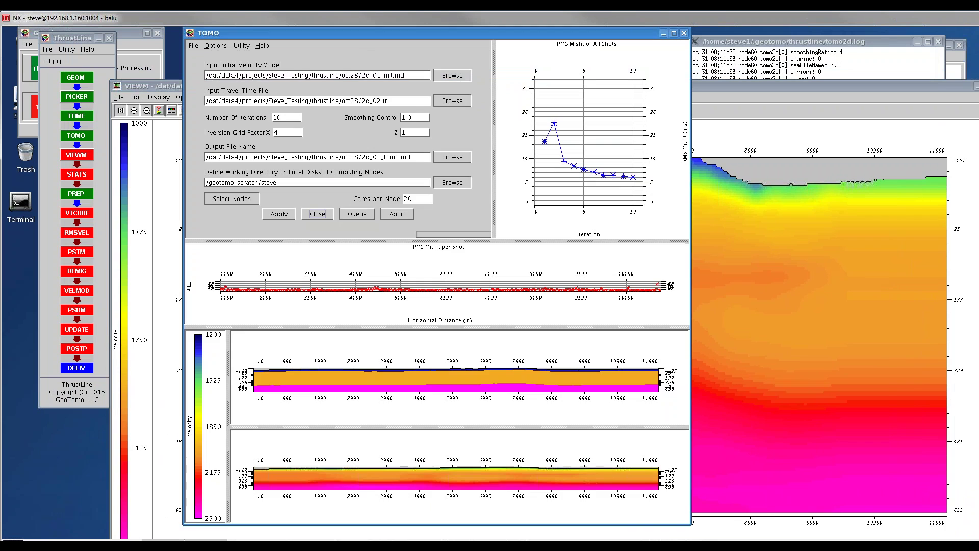
pyautogui.click(683, 34)
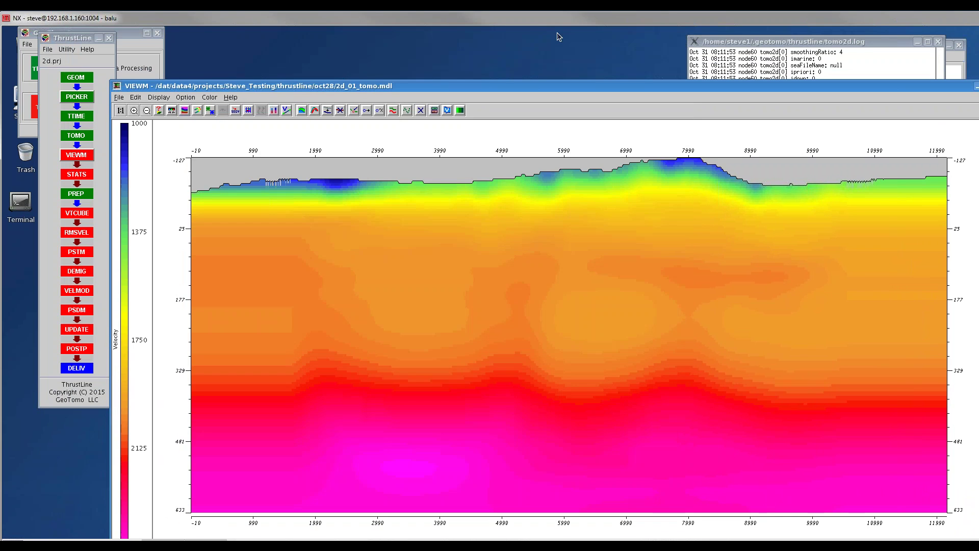
# Open the project in PICKER and overlay the synthetic travel times from 2d_01_tomo_syn.tt on the shot gathers
pyautogui.click(72, 97)
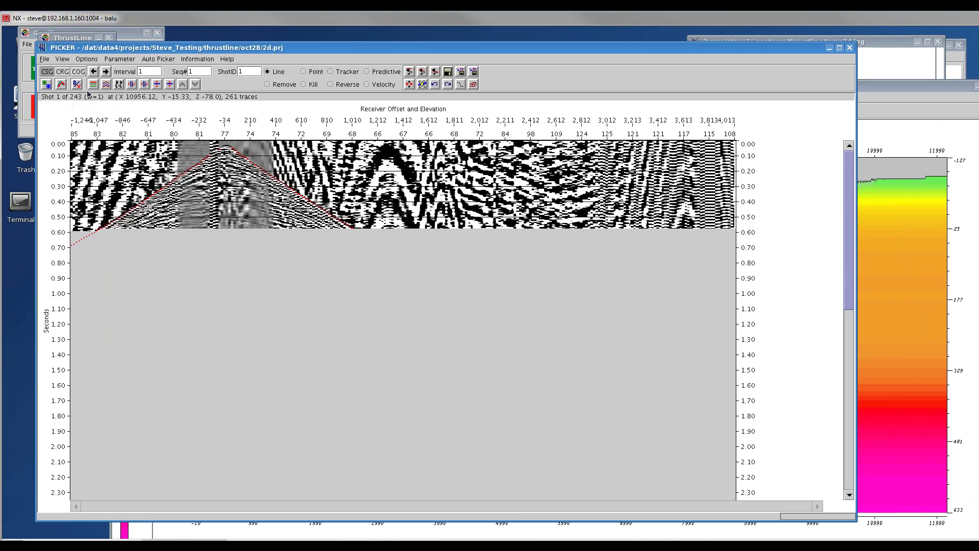
pyautogui.click(44, 60)
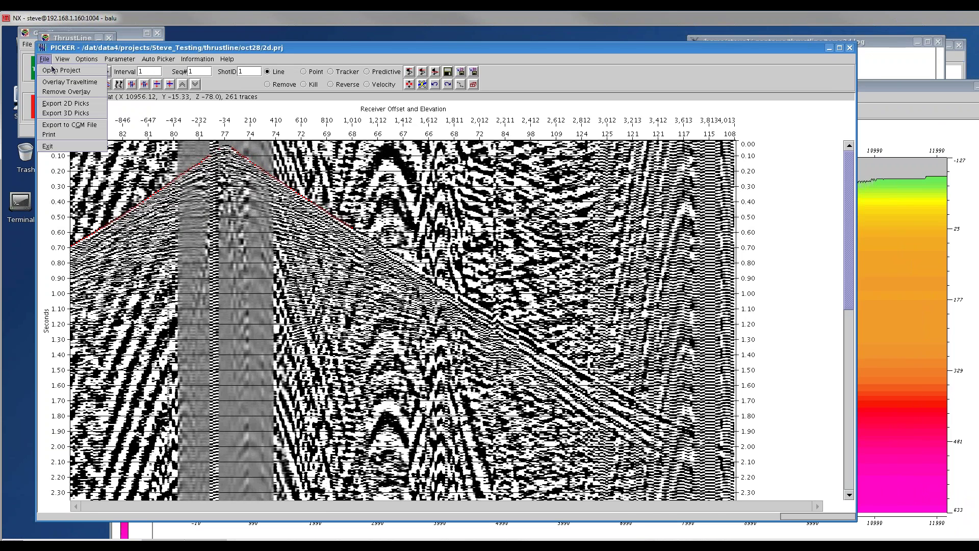
pyautogui.click(71, 82)
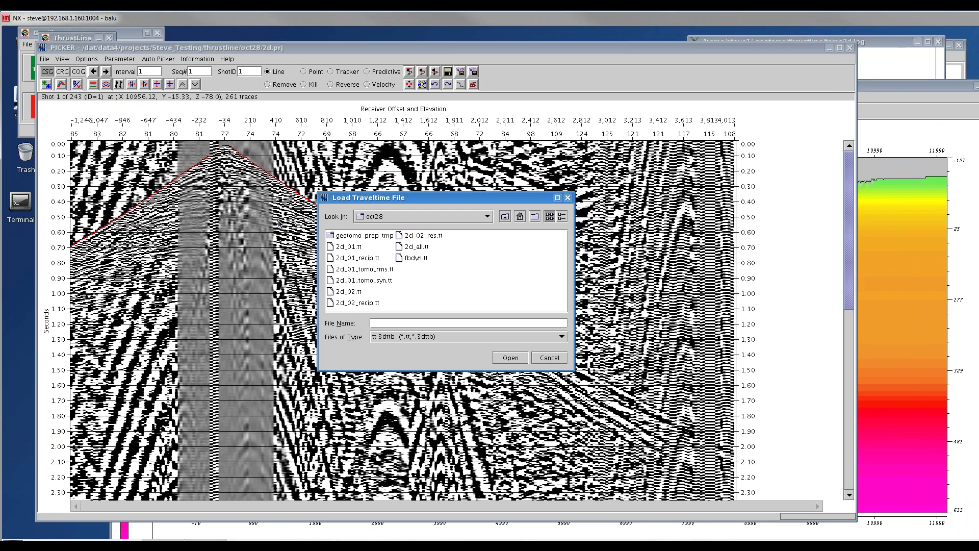
pyautogui.click(372, 282)
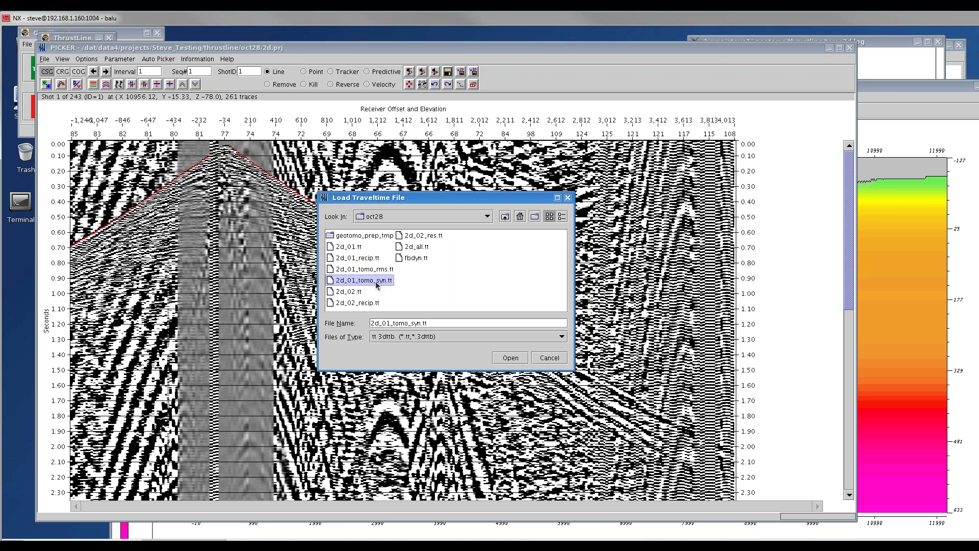
pyautogui.click(515, 359)
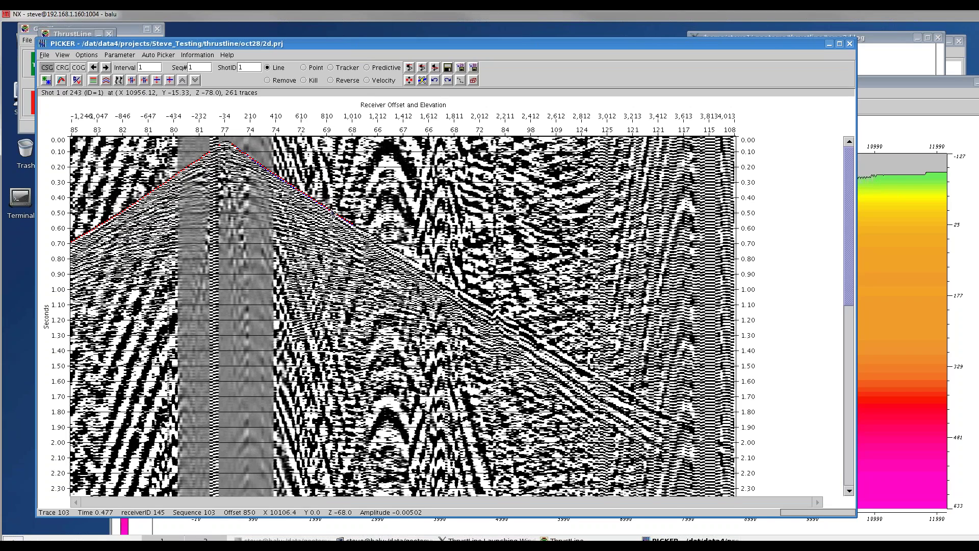
# Compare the picked and synthetic travel times on the first shots and on shots 50 and 51, and close PICKER
pyautogui.click(105, 68)
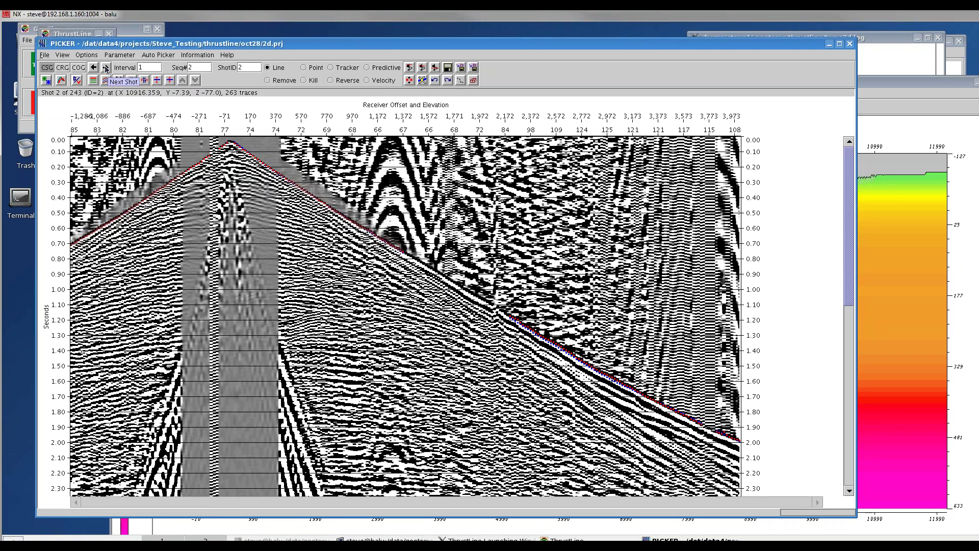
pyautogui.click(106, 68)
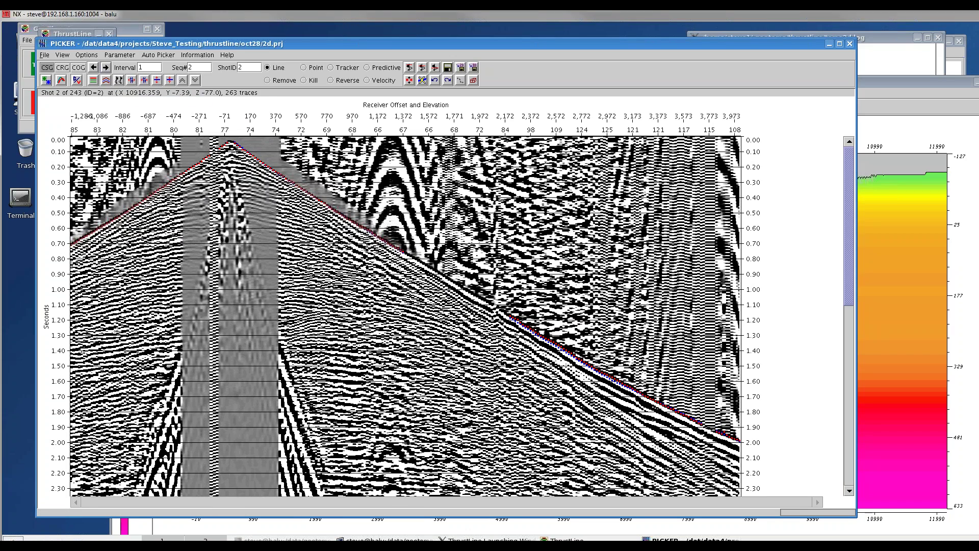
pyautogui.click(106, 68)
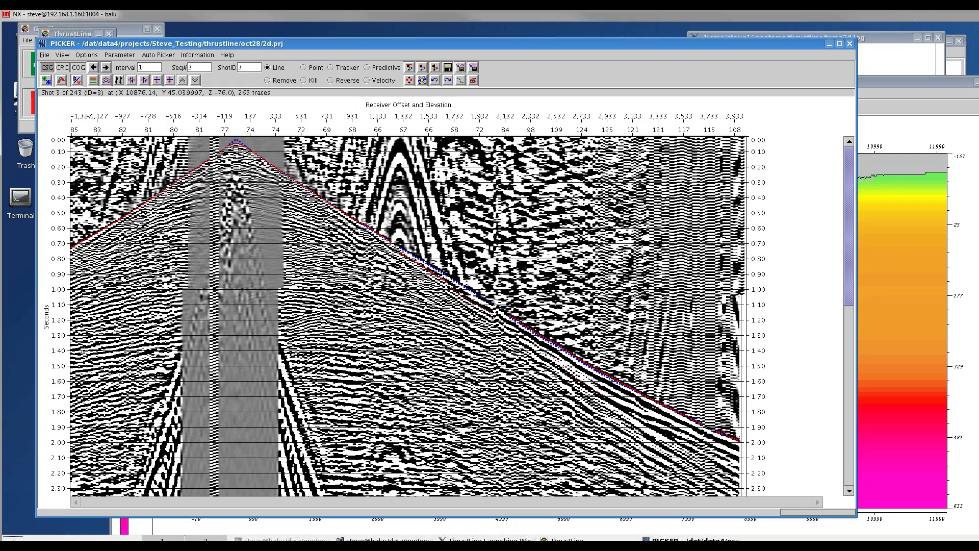
pyautogui.click(105, 68)
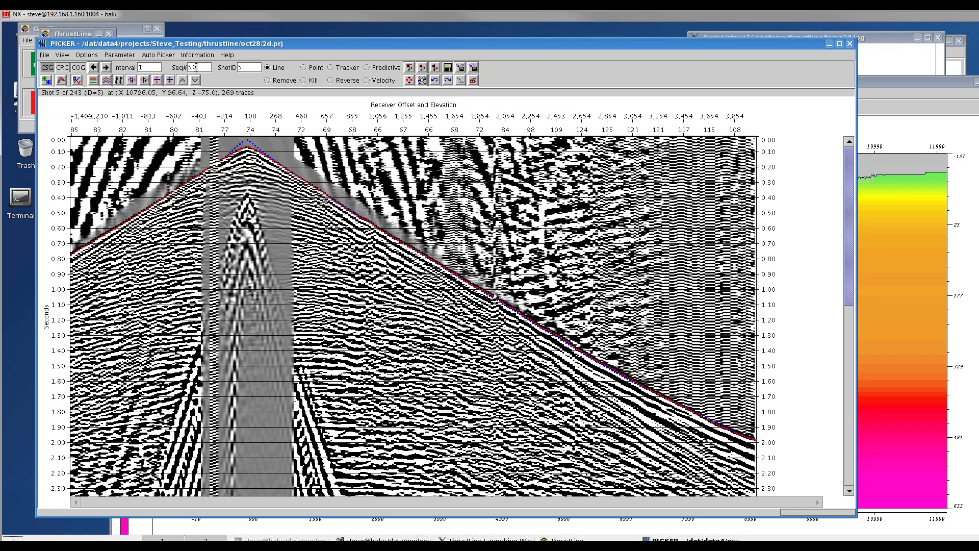
pyautogui.press('Return')
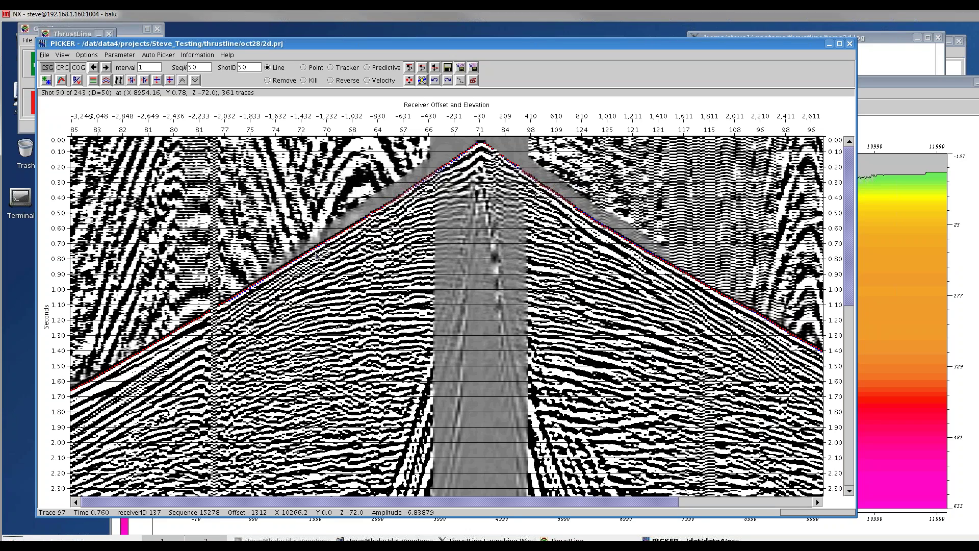
pyautogui.click(106, 67)
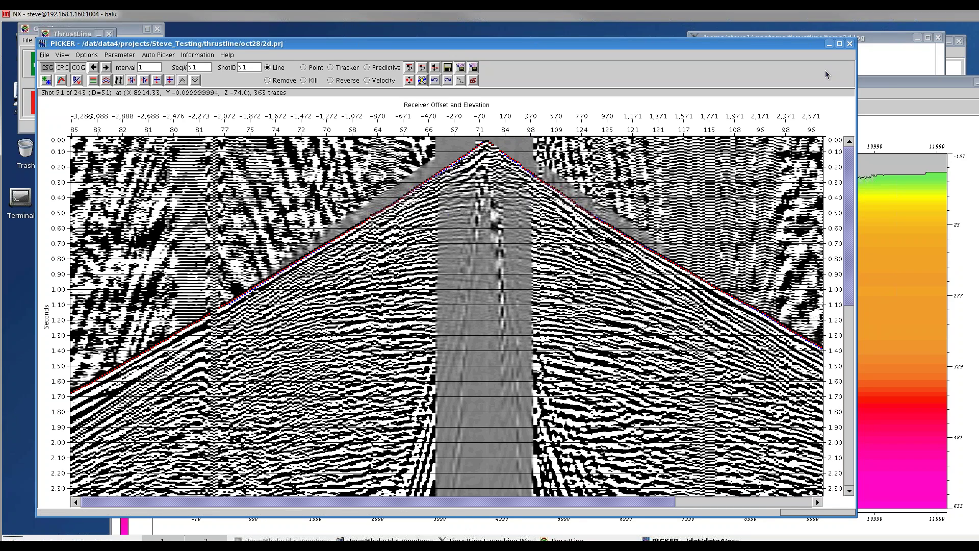
pyautogui.click(850, 44)
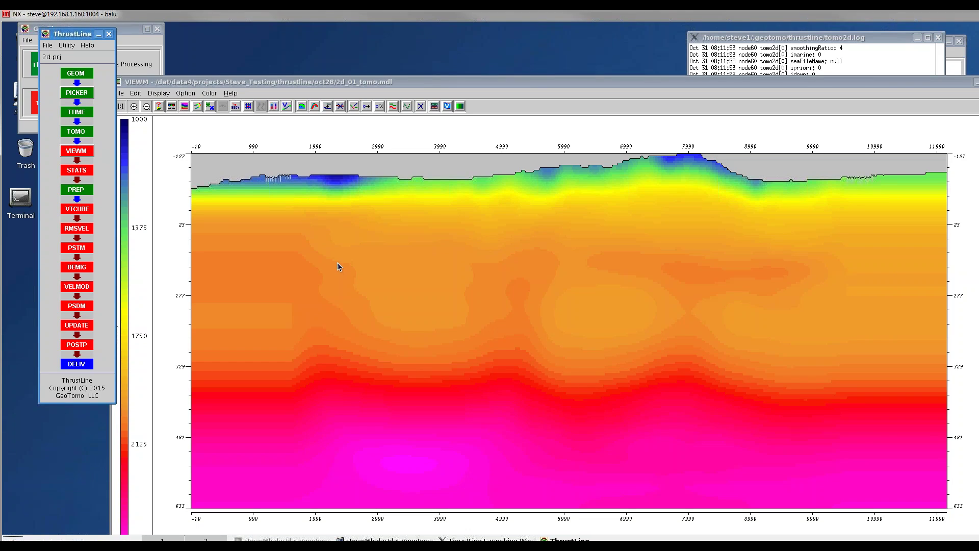
# Overlay the shot and receiver positions on the tomography model, build a surface layer from the receivers and smooth it
pyautogui.click(211, 106)
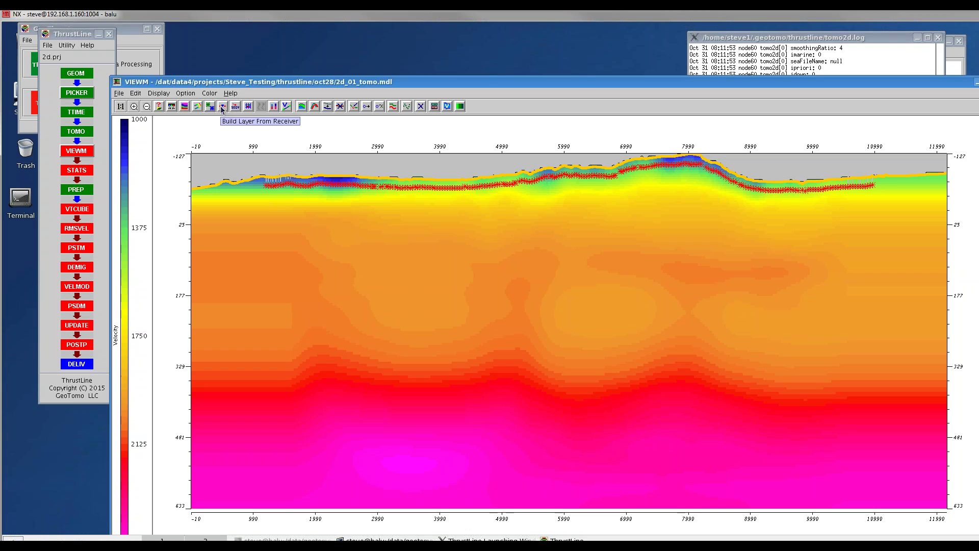
pyautogui.click(222, 107)
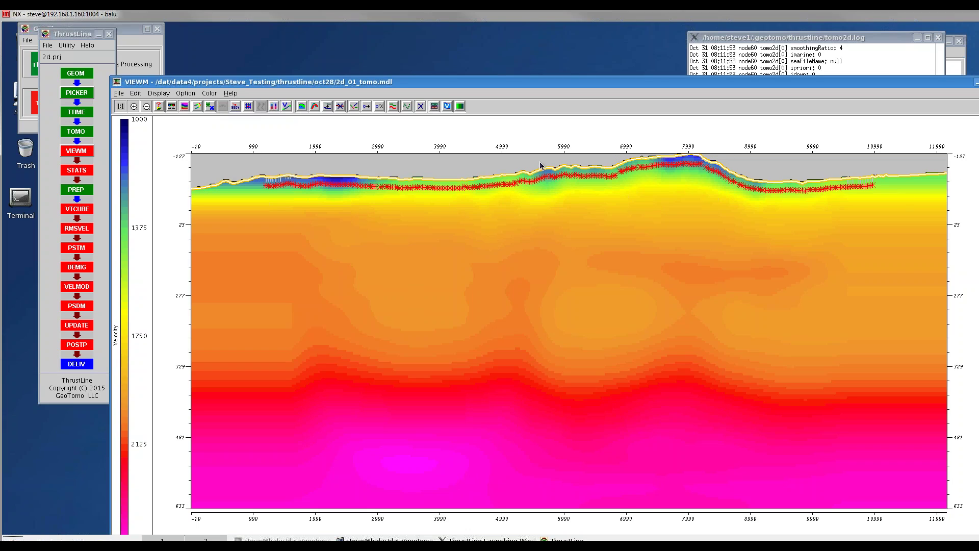
pyautogui.click(393, 106)
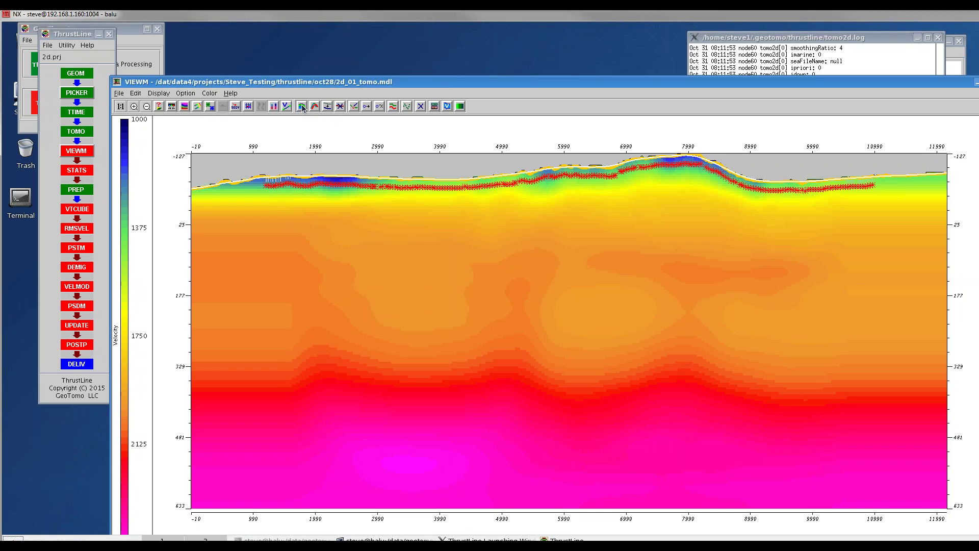
# Draw a layer by hand across the full width of the model, at roughly 25 m on the depth axis
pyautogui.click(195, 235)
pyautogui.click(291, 216)
pyautogui.click(539, 215)
pyautogui.click(596, 206)
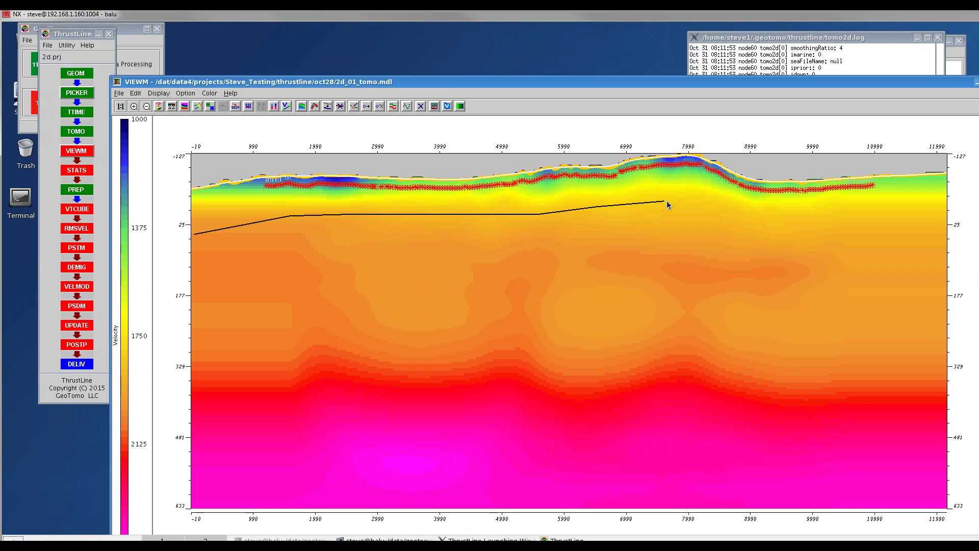
pyautogui.click(817, 221)
pyautogui.doubleClick(940, 219)
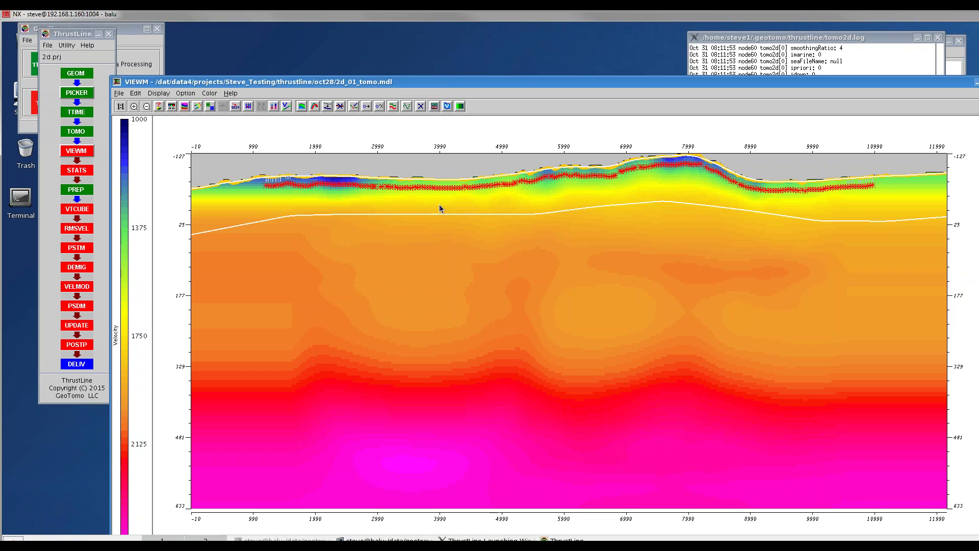
# Move the hand-drawn layer about 40 m deeper and delete it
pyautogui.click(327, 106)
pyautogui.moveTo(418, 213); pyautogui.dragTo(414, 233)
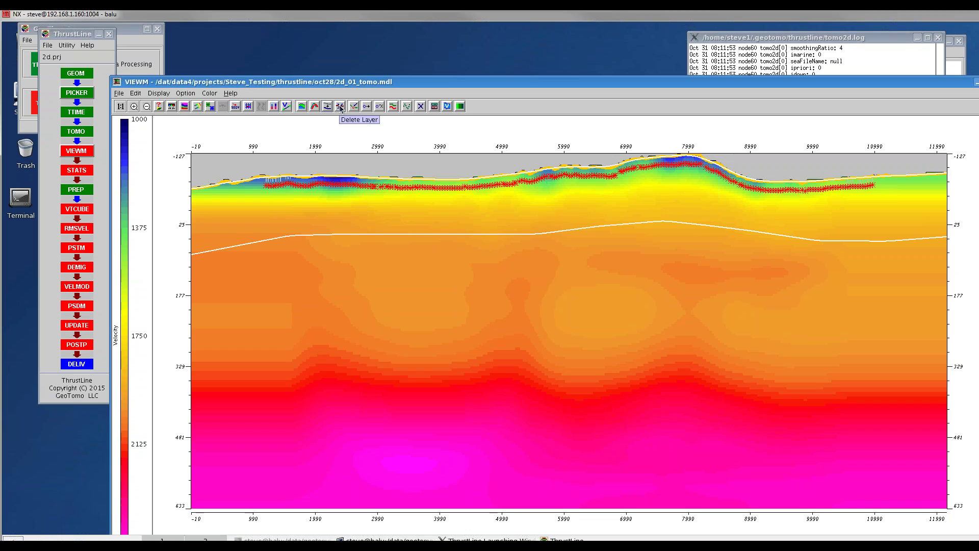
pyautogui.click(420, 234)
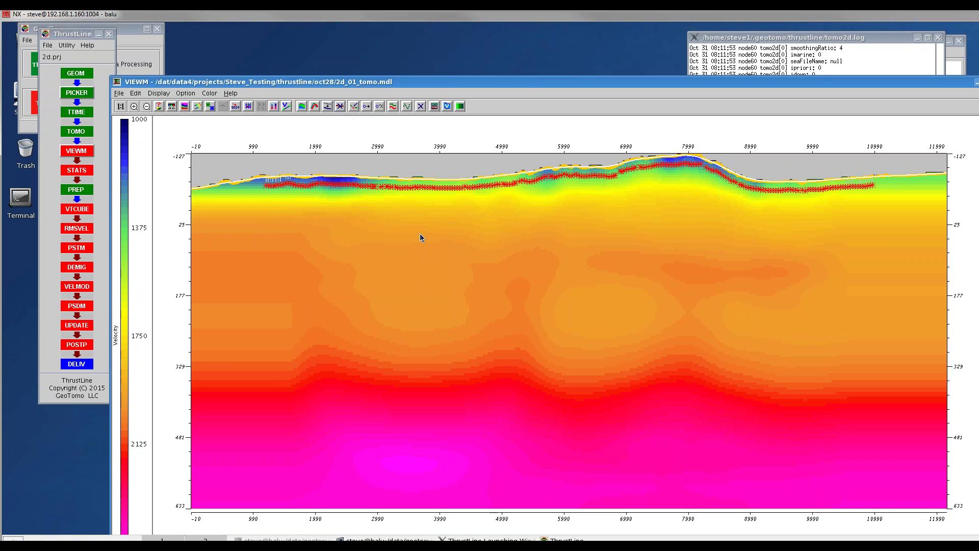
# Create a layer along the velocity contour of 2000 with a maximum variation of 100
pyautogui.click(286, 106)
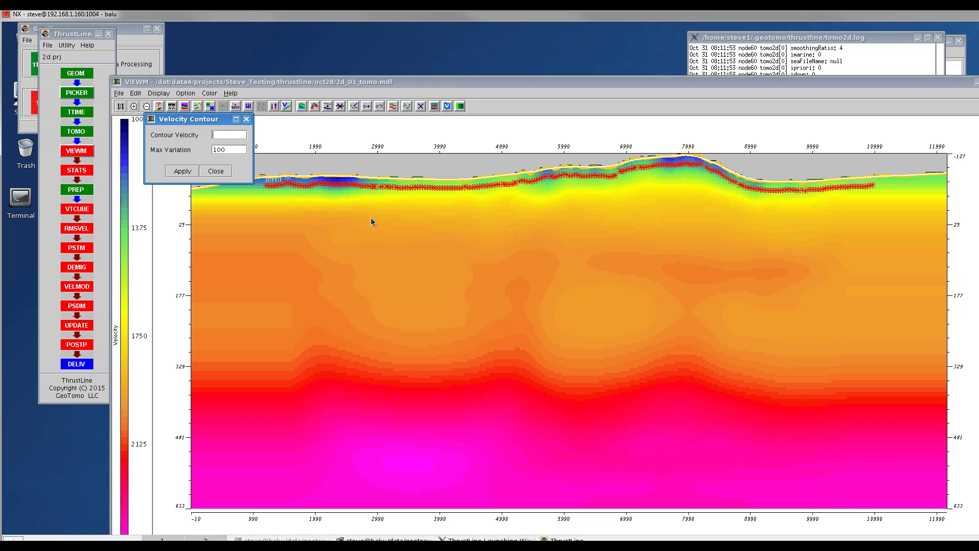
pyautogui.click(358, 213)
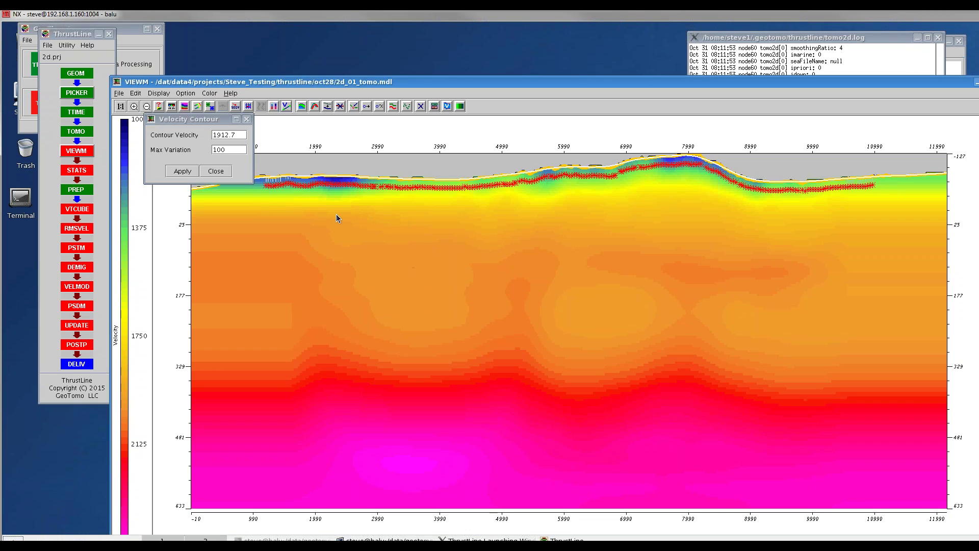
pyautogui.click(236, 135)
pyautogui.moveTo(236, 135); pyautogui.dragTo(185, 130)
pyautogui.write('2000')
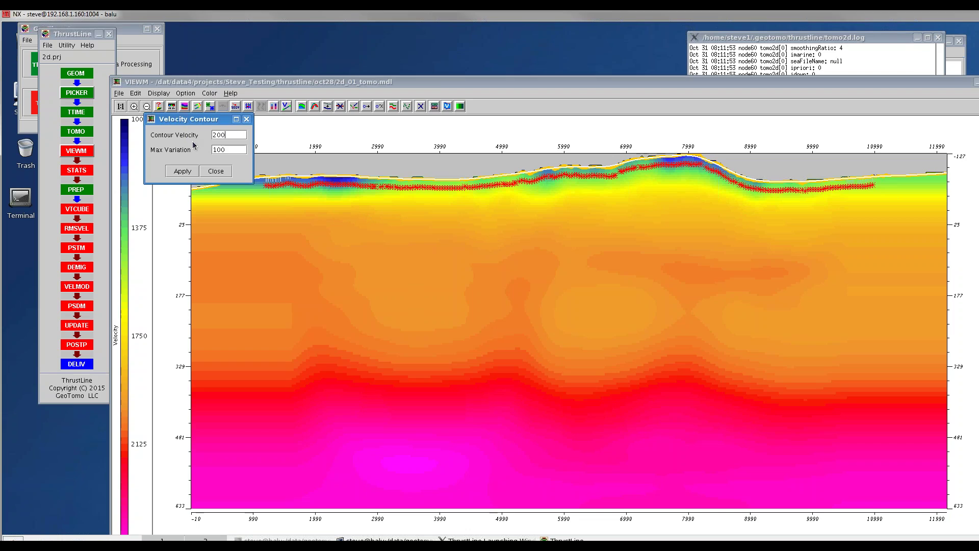
pyautogui.click(183, 171)
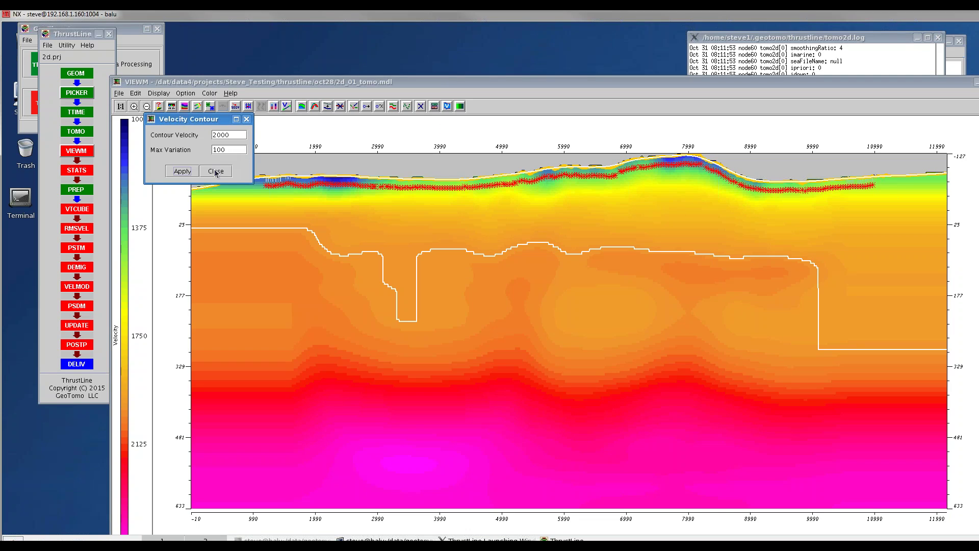
# Create two more velocity contour layers at 1800 and 1900, keeping the maximum variation of 100, and close the contour settings
pyautogui.doubleClick(234, 137)
pyautogui.write('1800')
pyautogui.click(183, 172)
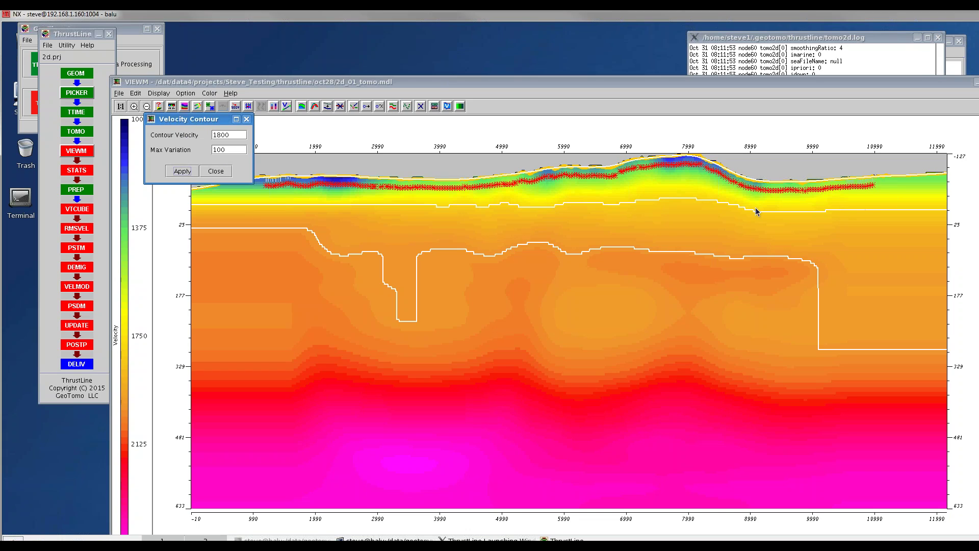
pyautogui.click(220, 135)
pyautogui.press('BackSpace')
pyautogui.write('9')
pyautogui.click(186, 171)
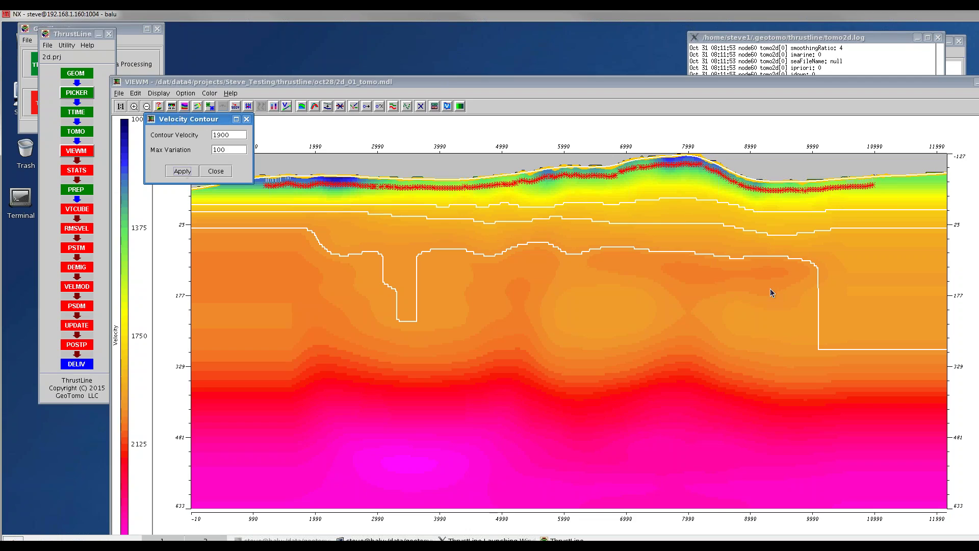
pyautogui.click(215, 171)
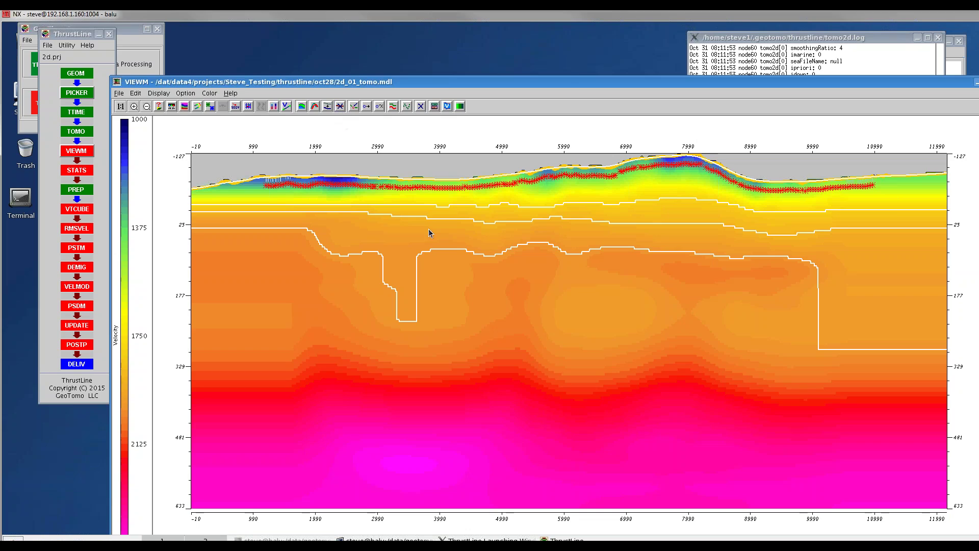
# Delete the 2000, 1800 and 1900 velocity contour layers, keeping only the surface layer
pyautogui.click(456, 252)
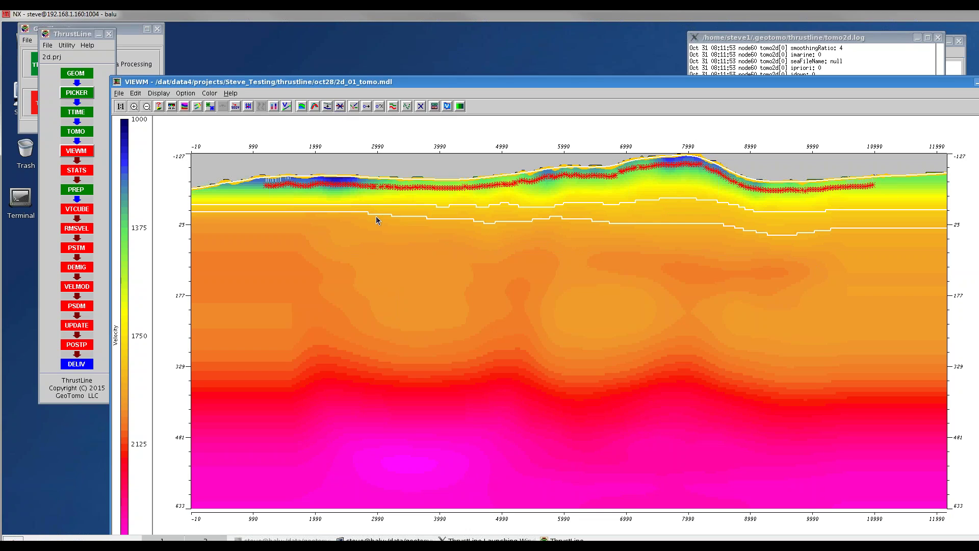
pyautogui.click(687, 200)
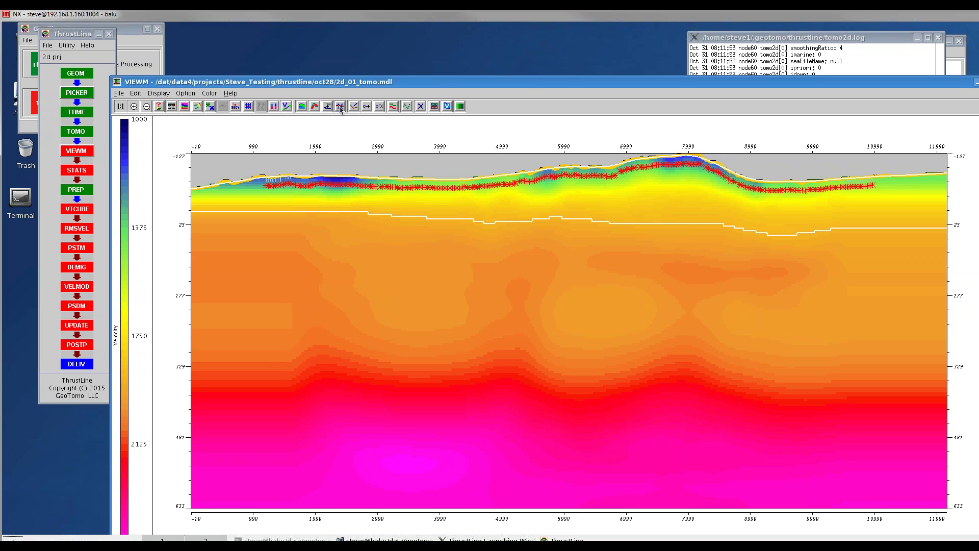
pyautogui.click(550, 218)
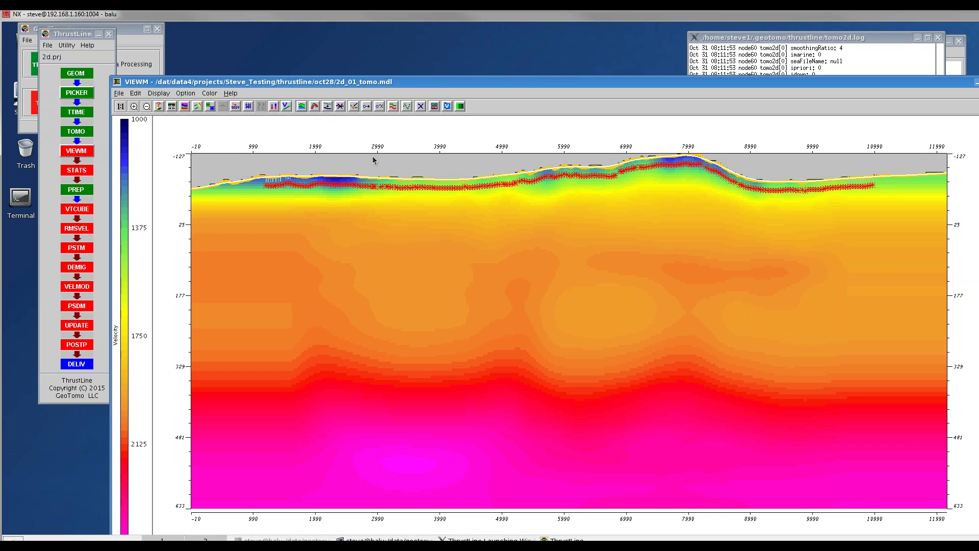
# Copy the surface layer and place the copy about 85 m below it as the base of the near-surface zone
pyautogui.click(314, 107)
pyautogui.click(345, 179)
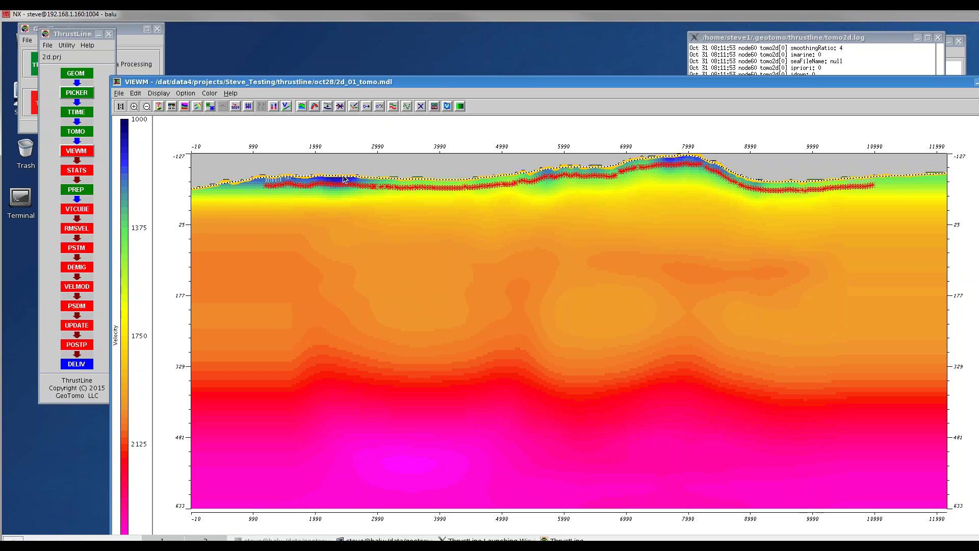
pyautogui.moveTo(343, 175); pyautogui.dragTo(342, 215)
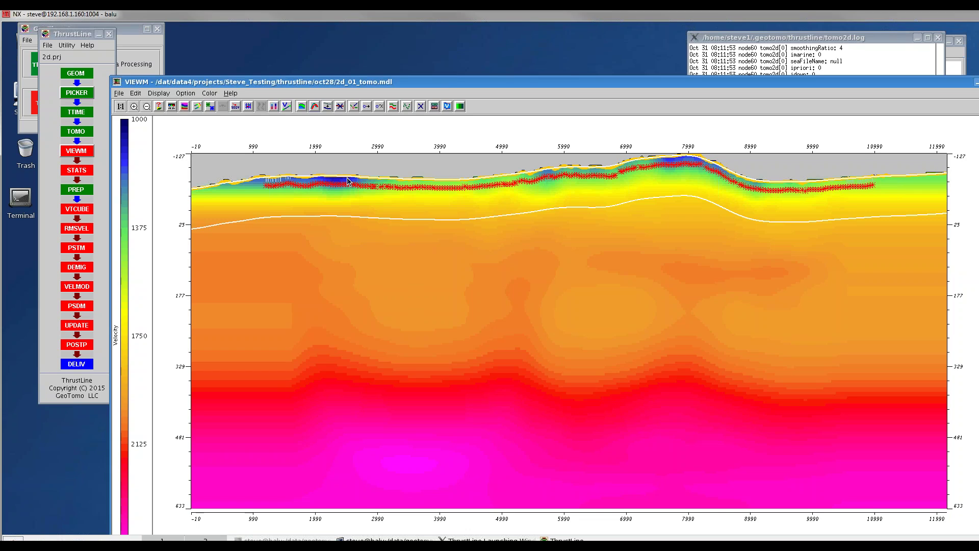
# Save the layers of the tomography model and close VIEWM
pyautogui.click(120, 95)
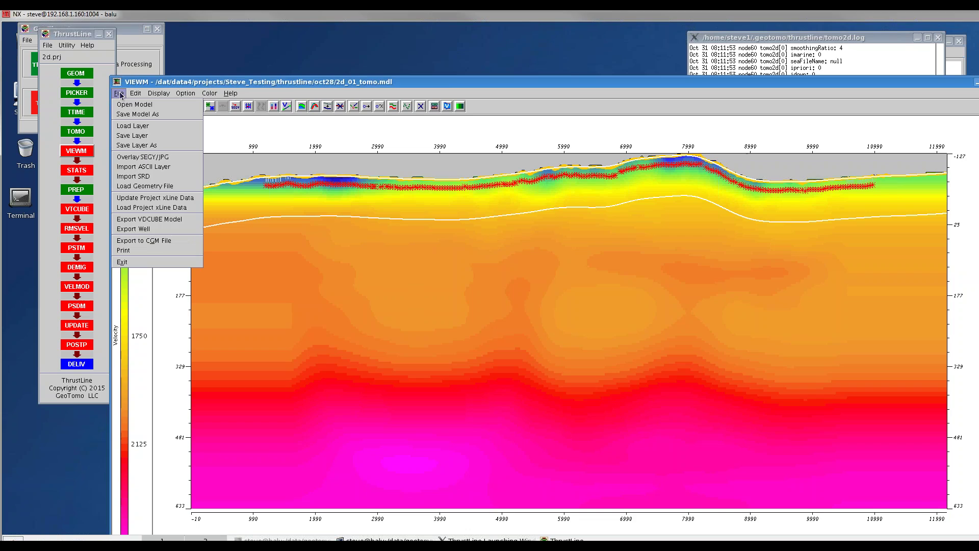
pyautogui.click(138, 137)
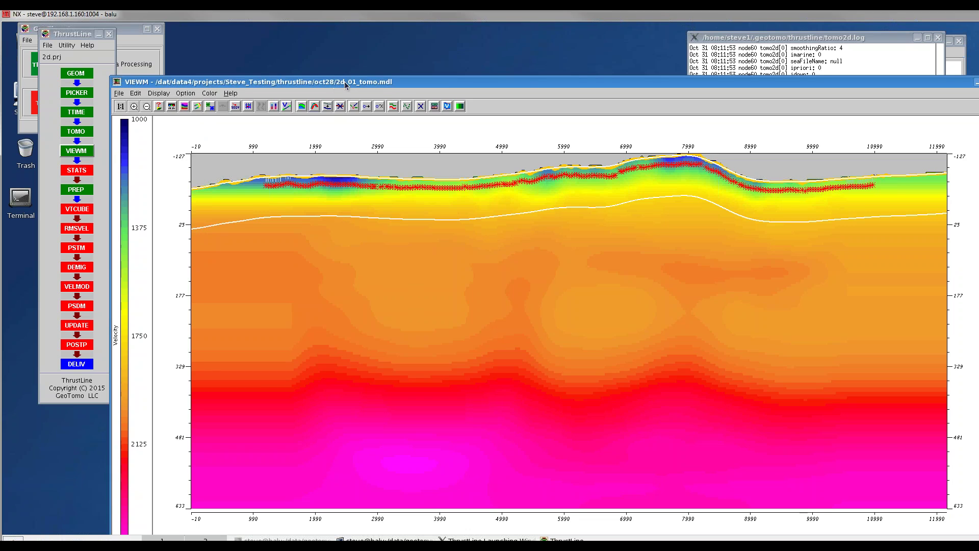
pyautogui.moveTo(475, 84); pyautogui.dragTo(426, 45)
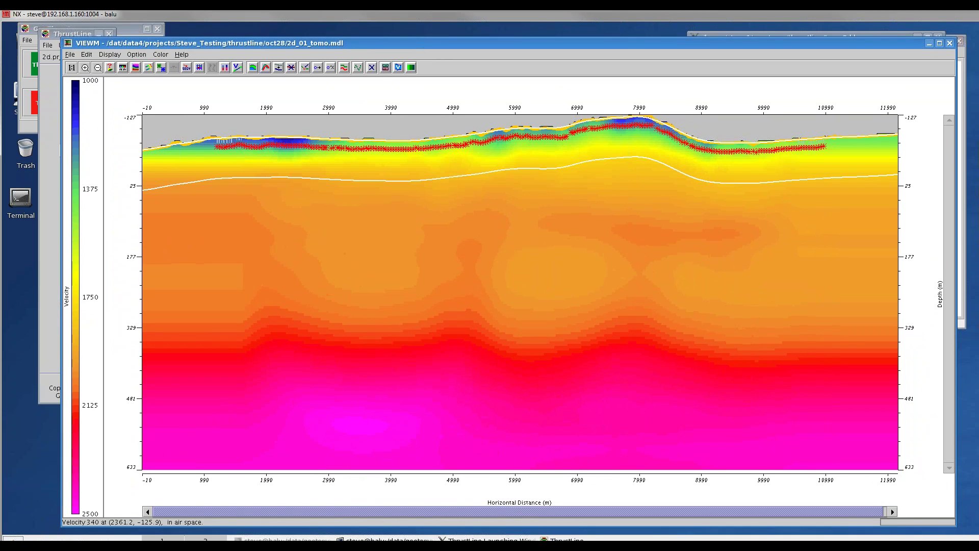
pyautogui.click(950, 43)
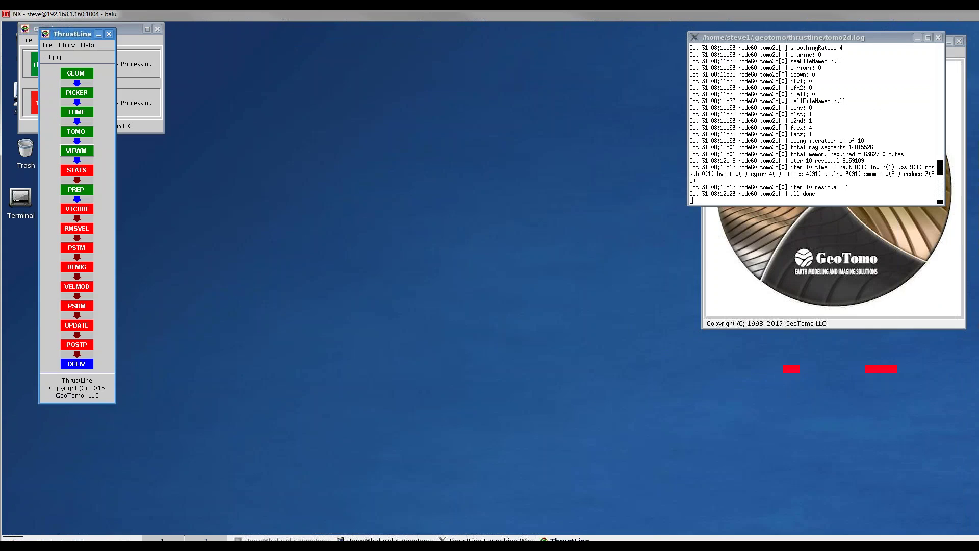
# Start the STATS module and set up TomoStatics with velocity file 2d_01_tomo.mdl and travel time file 2d_all.tt
pyautogui.click(78, 172)
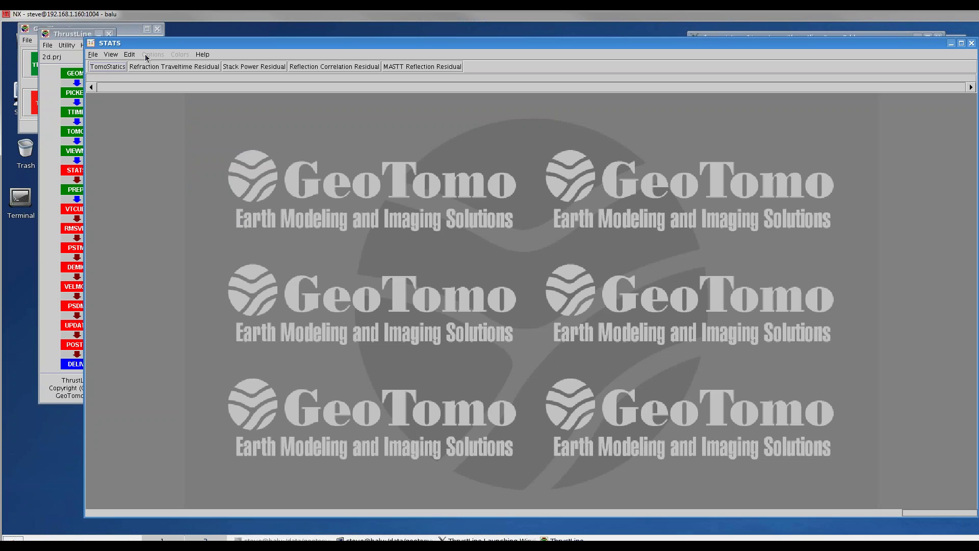
pyautogui.moveTo(226, 45); pyautogui.dragTo(198, 44)
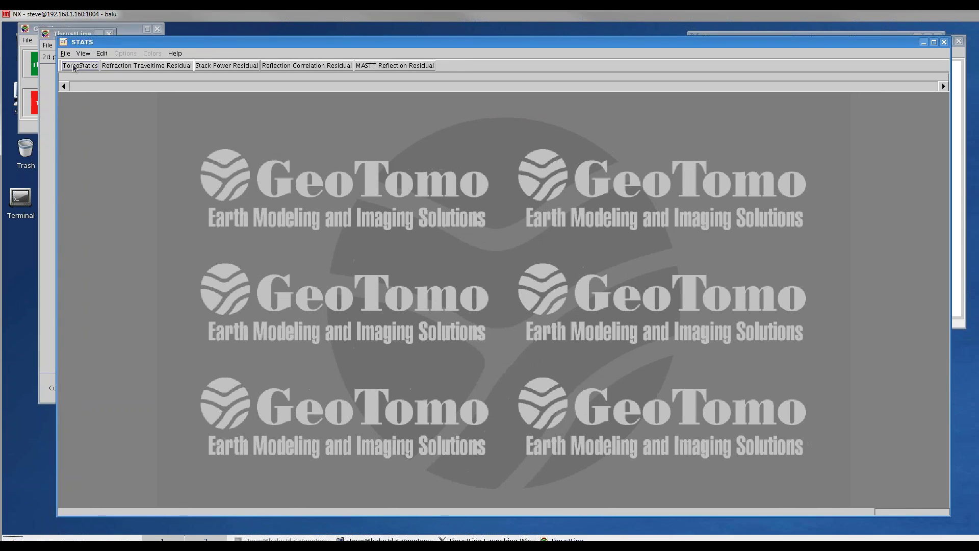
pyautogui.click(78, 66)
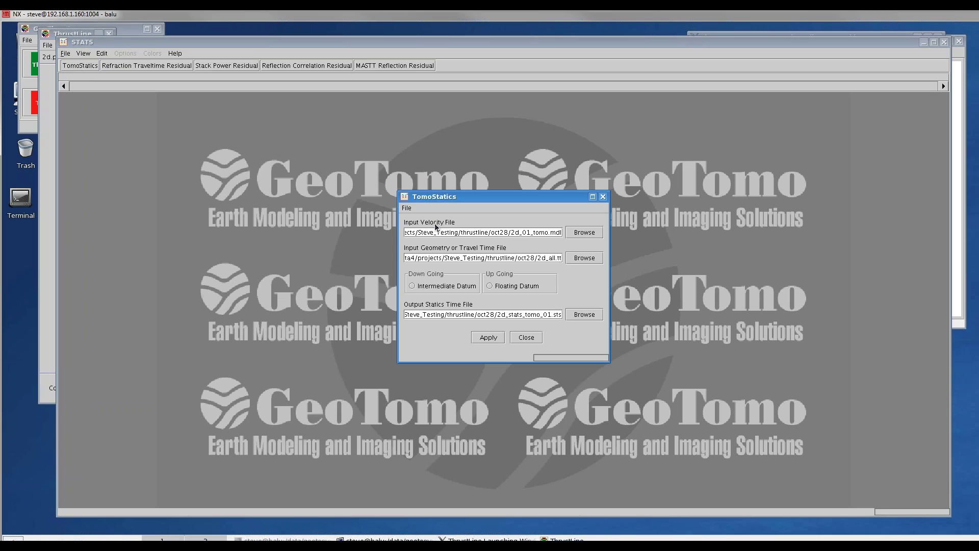
pyautogui.moveTo(531, 233); pyautogui.dragTo(553, 233)
pyautogui.click(530, 232)
pyautogui.moveTo(503, 258); pyautogui.dragTo(563, 257)
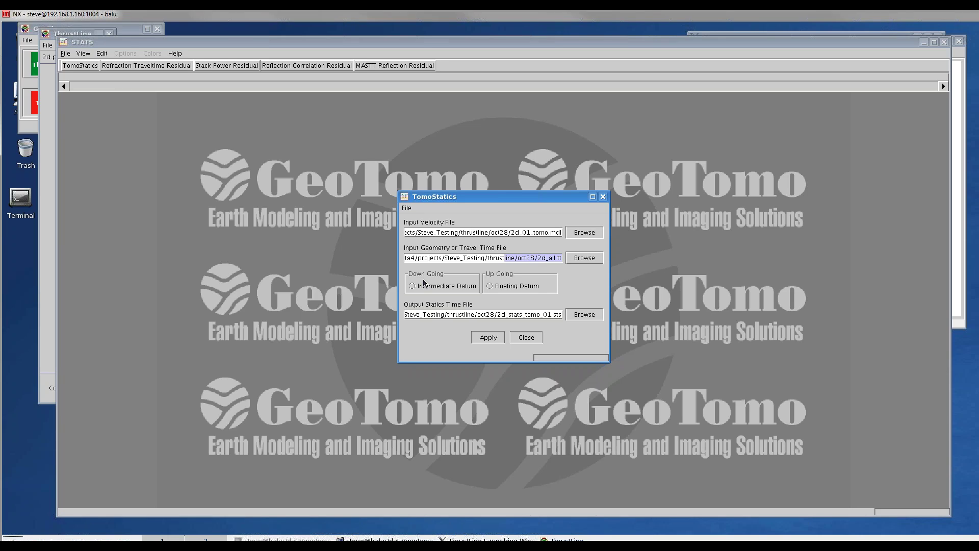
pyautogui.click(491, 257)
# Apply an intermediate datum and a floating datum from the 2d_01.lay layer file, using a constant replacement velocity of 1900
pyautogui.click(412, 286)
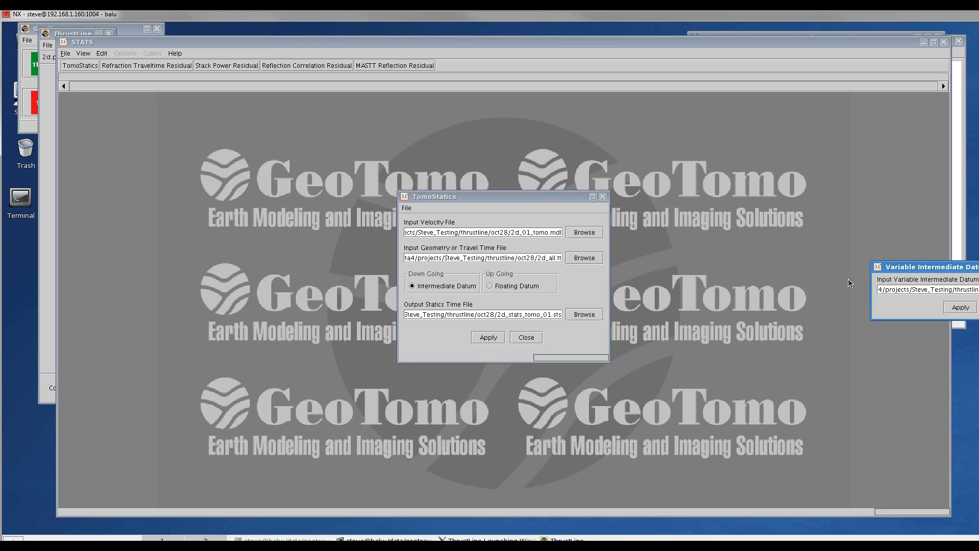
pyautogui.moveTo(905, 271); pyautogui.dragTo(689, 241)
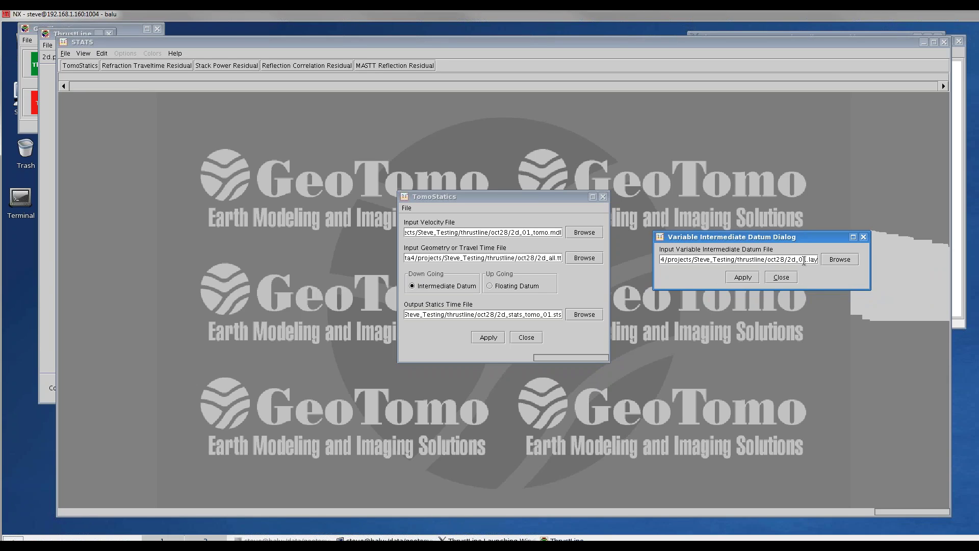
pyautogui.click(742, 278)
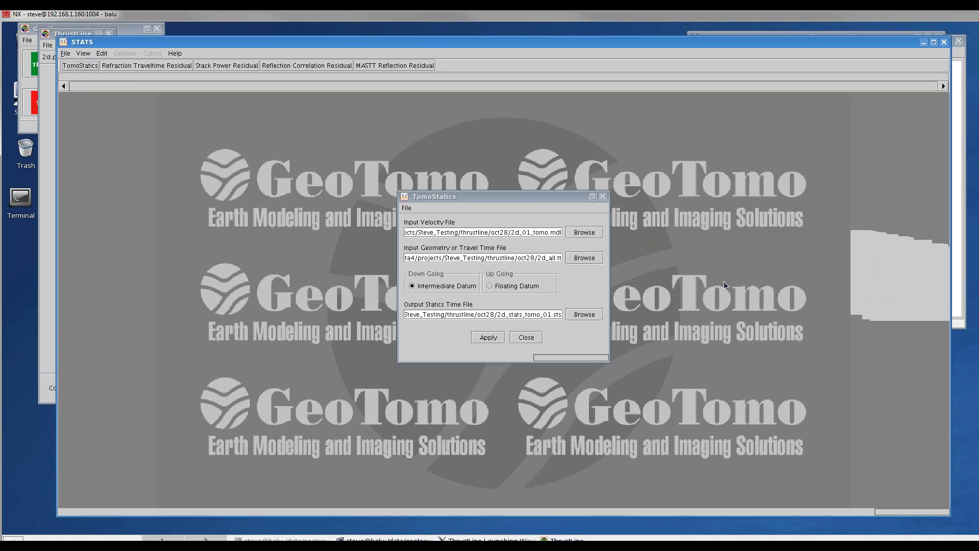
pyautogui.click(492, 287)
pyautogui.moveTo(938, 258); pyautogui.dragTo(654, 235)
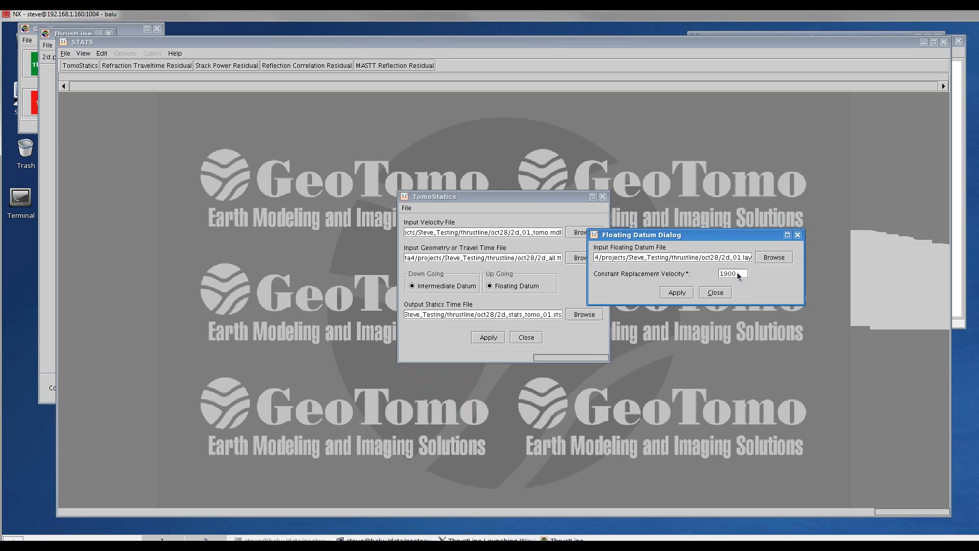
pyautogui.click(677, 293)
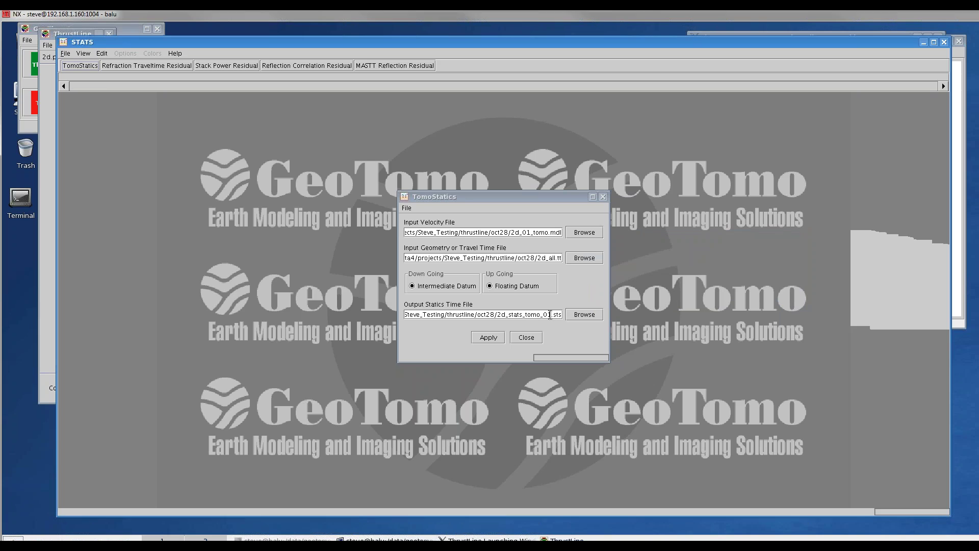
# Calculate the tomostatics into 2d_stats_tomo_01.sts and close the TomoStatics settings
pyautogui.click(488, 337)
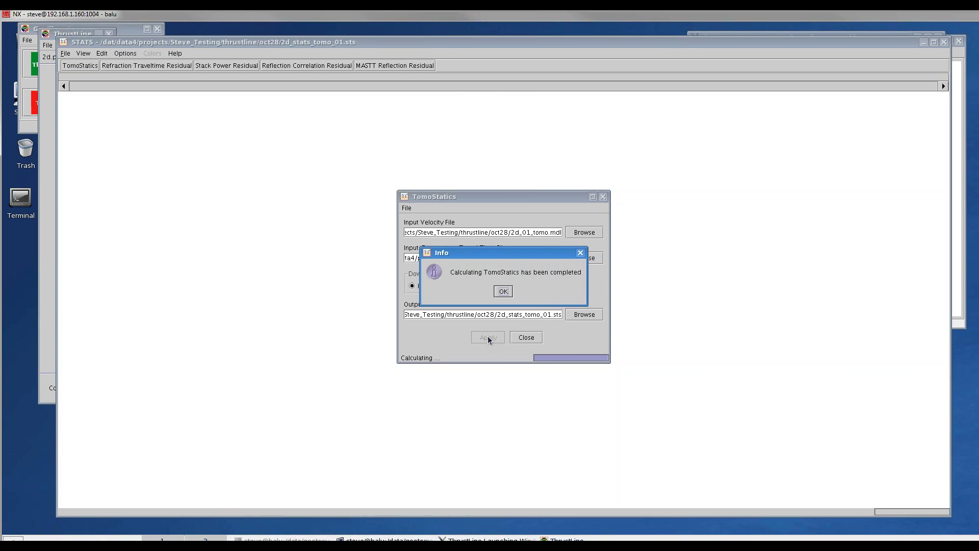
pyautogui.click(503, 291)
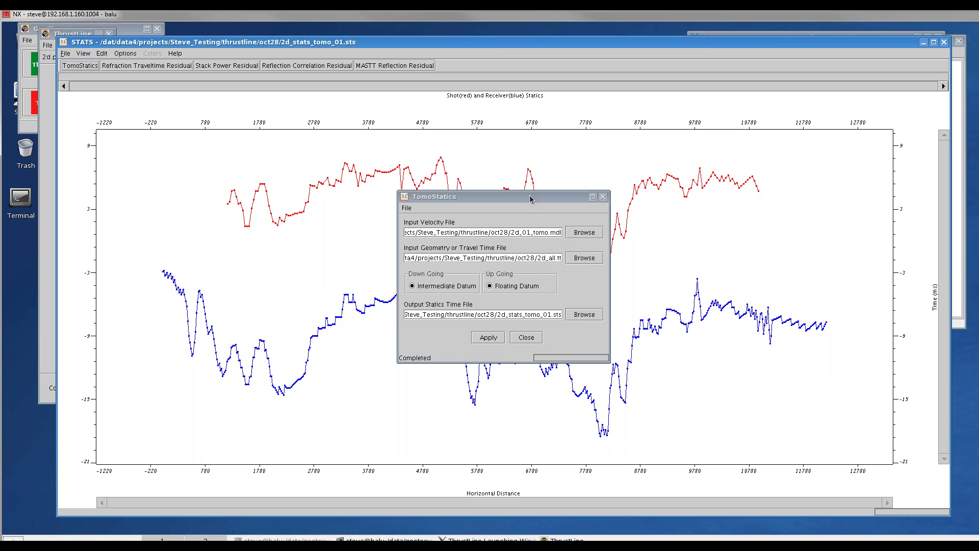
pyautogui.click(528, 338)
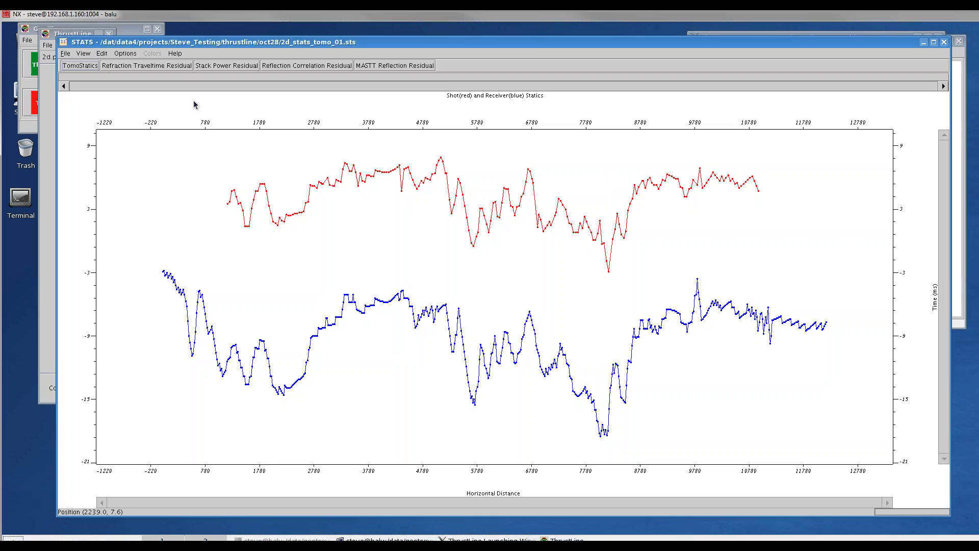
# Set up data-based refraction residual statics and check the 2d_02.tt traveltime and 2d_stats_tomo_01.sts tomostatics input files
pyautogui.click(144, 69)
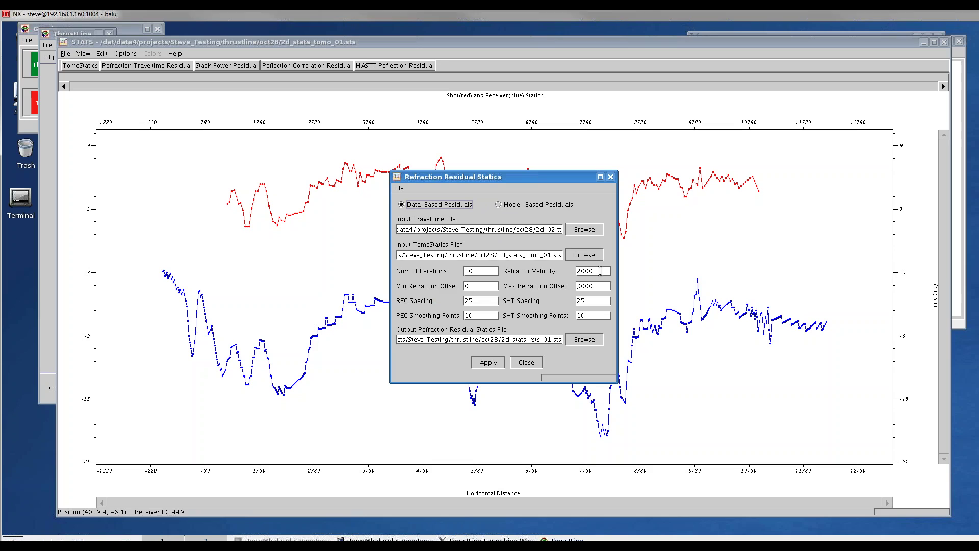
pyautogui.moveTo(600, 271); pyautogui.dragTo(567, 271)
pyautogui.moveTo(516, 229); pyautogui.dragTo(557, 230)
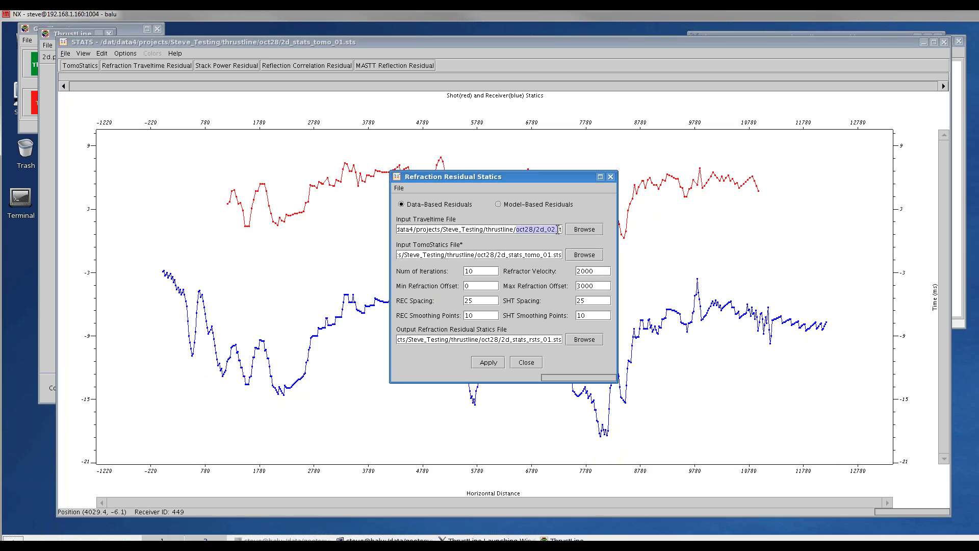
pyautogui.moveTo(485, 255); pyautogui.dragTo(563, 255)
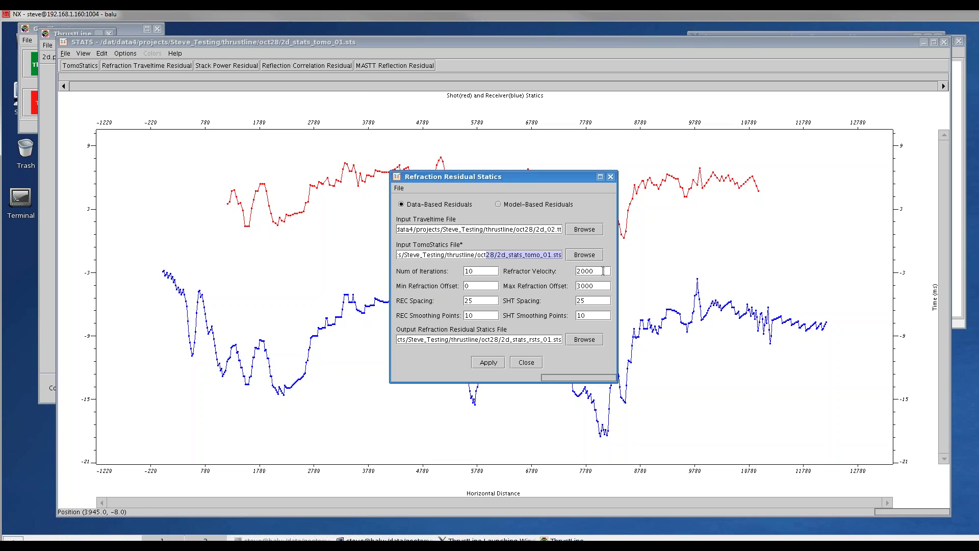
# Set the minimum refraction offset to 500, the receiver spacing to 20 and the shot spacing to 40
pyautogui.click(601, 273)
pyautogui.hotkey('ctrl', 'a')
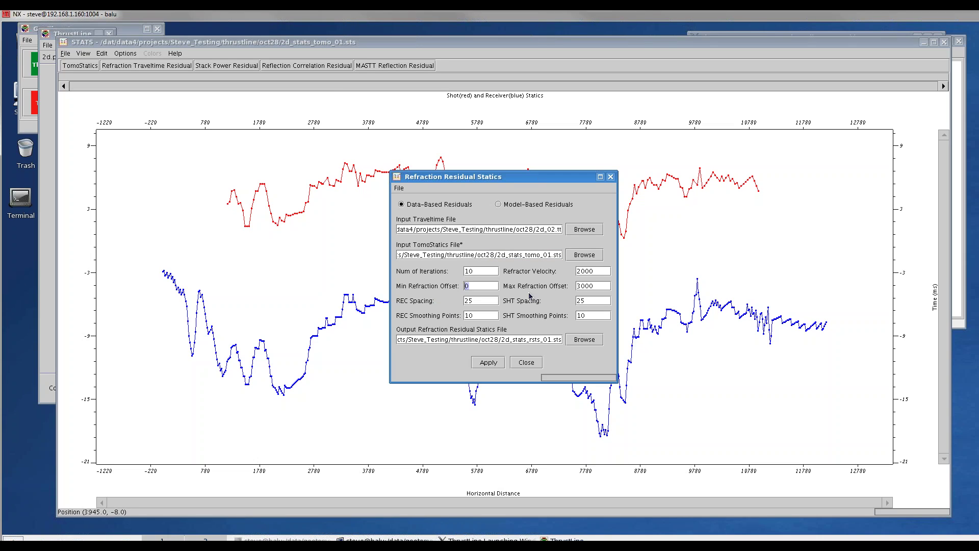
pyautogui.write('500')
pyautogui.click(486, 300)
pyautogui.write('0')
pyautogui.doubleClick(590, 300)
pyautogui.write('40')
# Calculate the data-based refraction residual statics into 2d_stats_rsts_01.sts and uncover the plotted shot and receiver curves
pyautogui.click(488, 362)
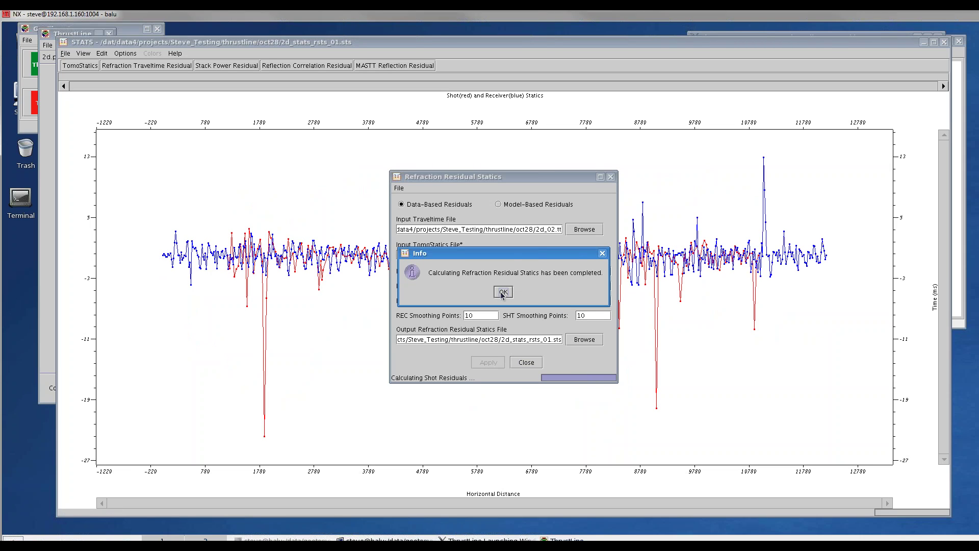
pyautogui.click(504, 293)
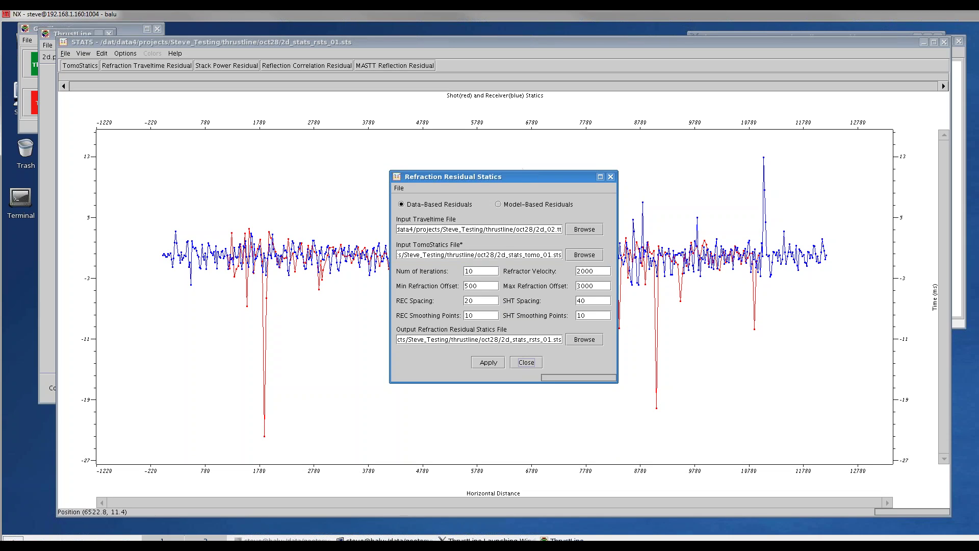
pyautogui.moveTo(520, 177); pyautogui.dragTo(707, 281)
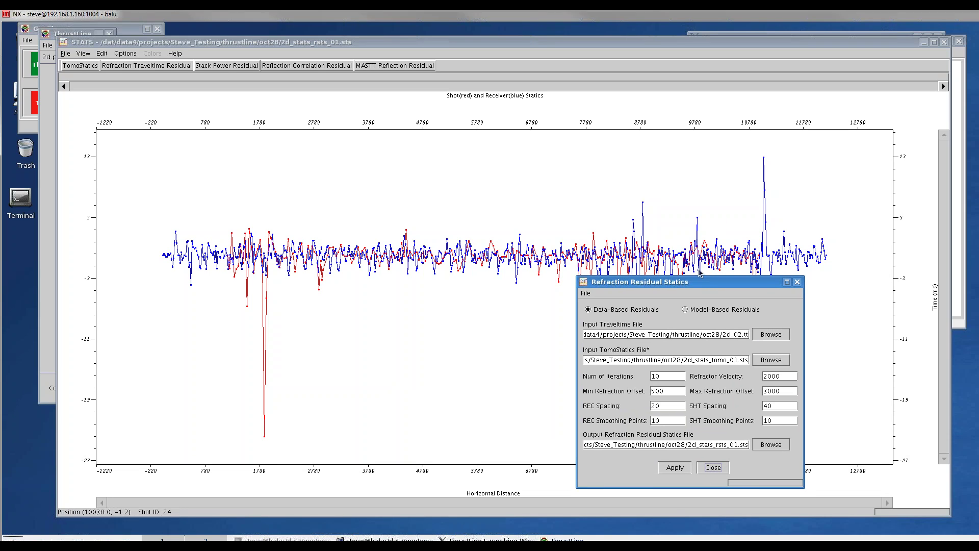
pyautogui.moveTo(667, 277); pyautogui.dragTo(526, 162)
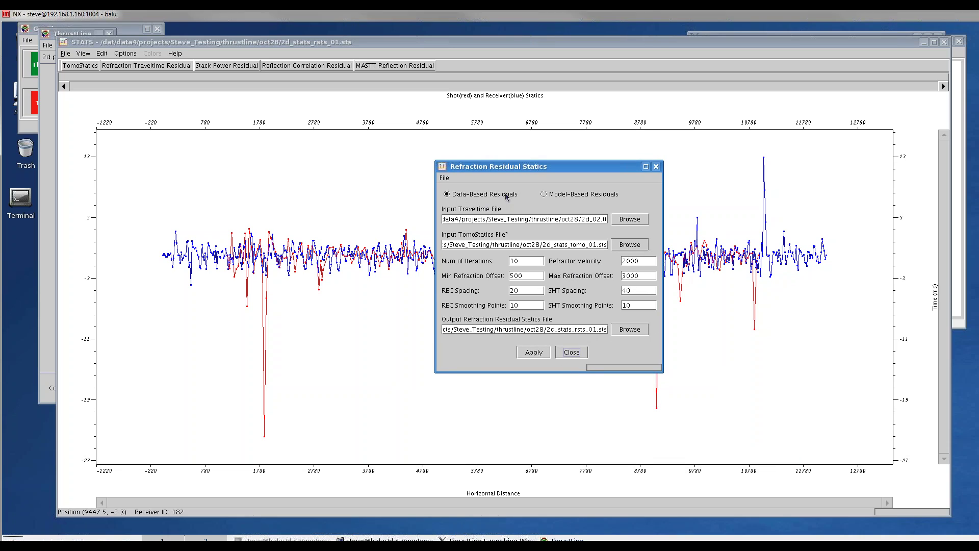
# Switch the residual statics to model-based and choose 2d_01_tomo_syn.tt as the input tomography traveltime file
pyautogui.click(544, 194)
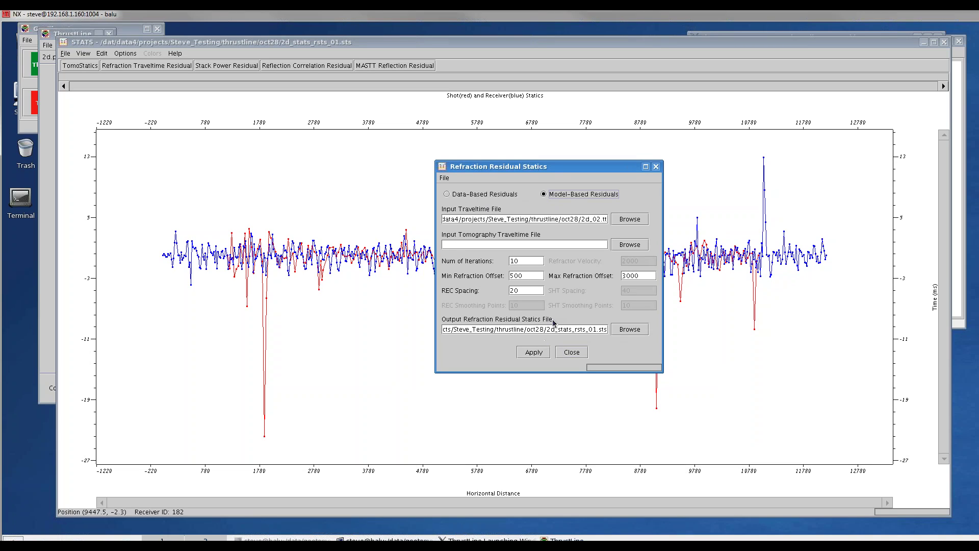
pyautogui.moveTo(553, 171); pyautogui.dragTo(683, 189)
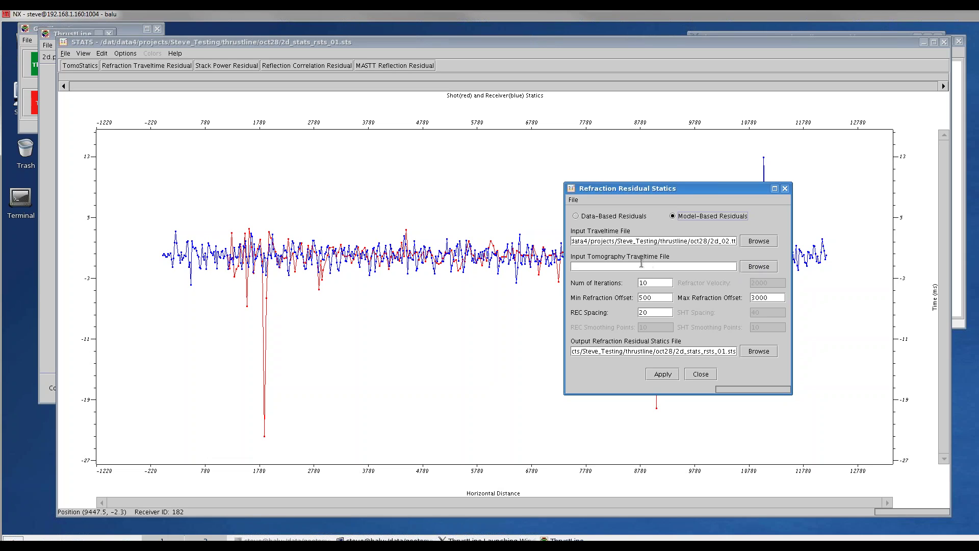
pyautogui.click(669, 239)
pyautogui.moveTo(605, 240); pyautogui.dragTo(736, 240)
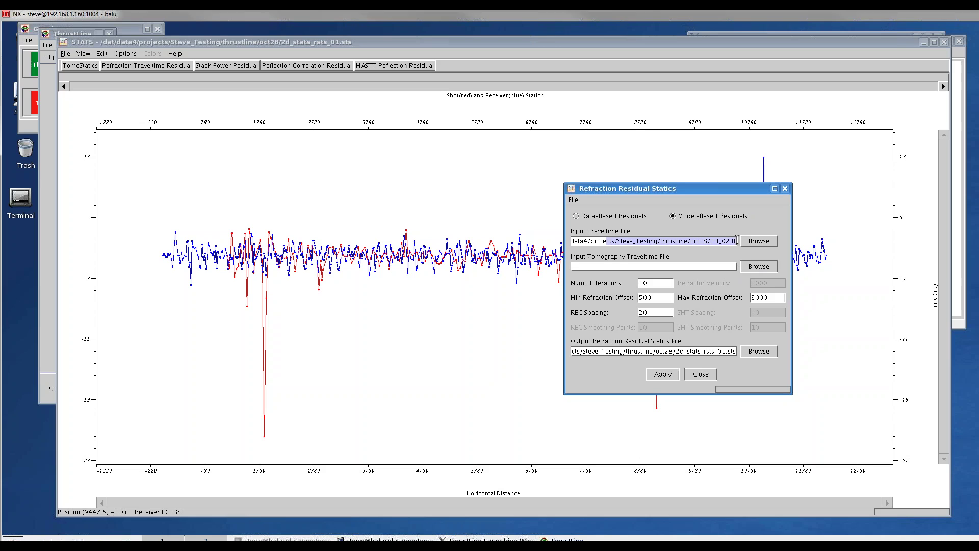
pyautogui.click(758, 267)
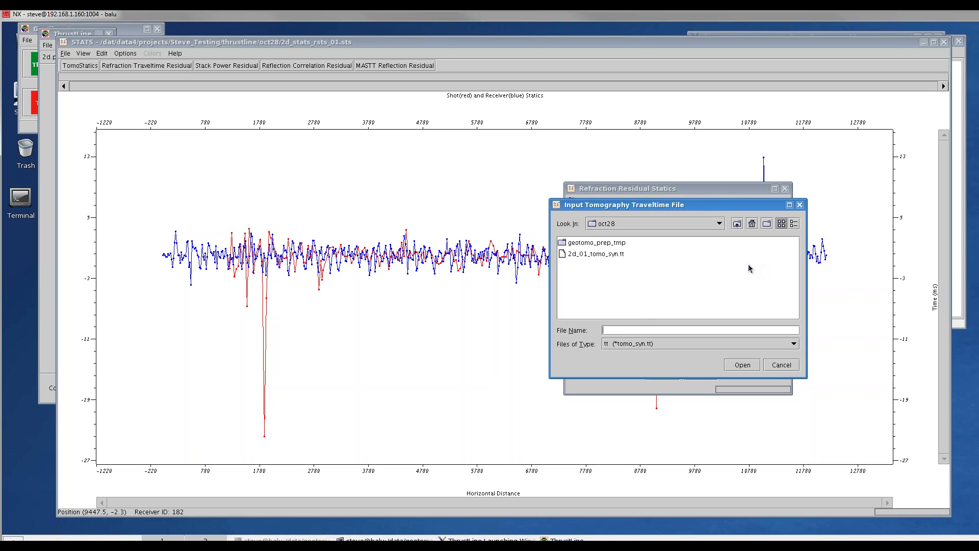
pyautogui.click(612, 254)
pyautogui.click(742, 365)
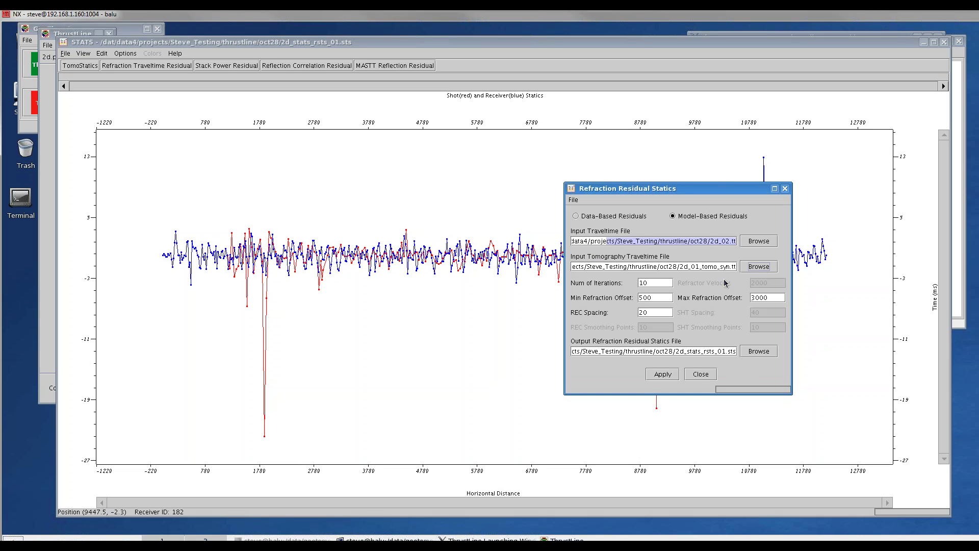
# Name the output file 2d_stats_rsts_02.sts and calculate the model-based refraction residual statics
pyautogui.click(654, 284)
pyautogui.press('BackSpace')
pyautogui.write('2')
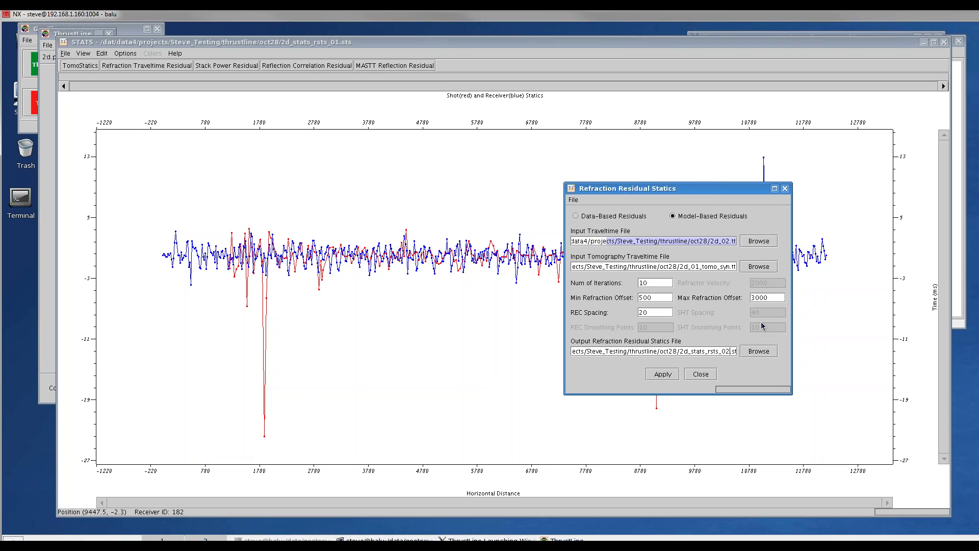
pyautogui.click(663, 375)
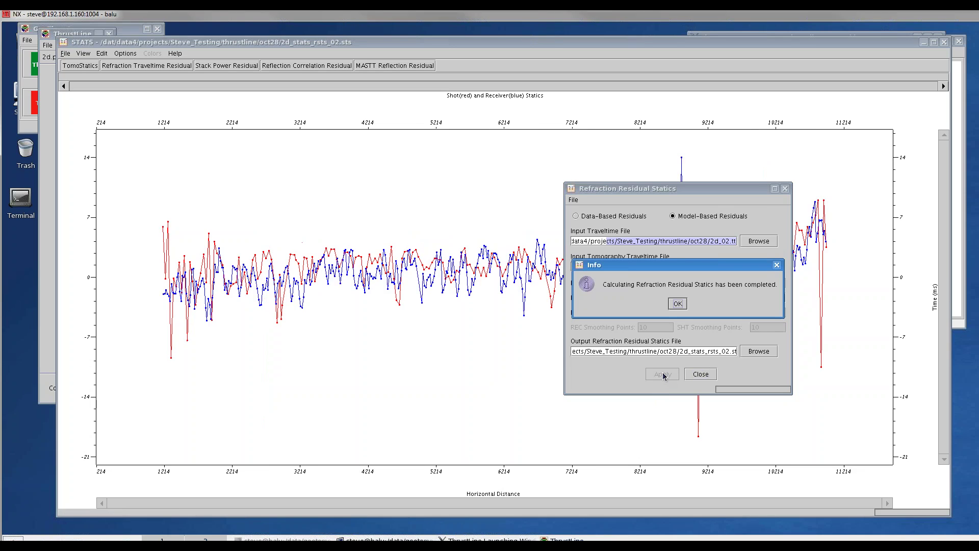
pyautogui.click(677, 304)
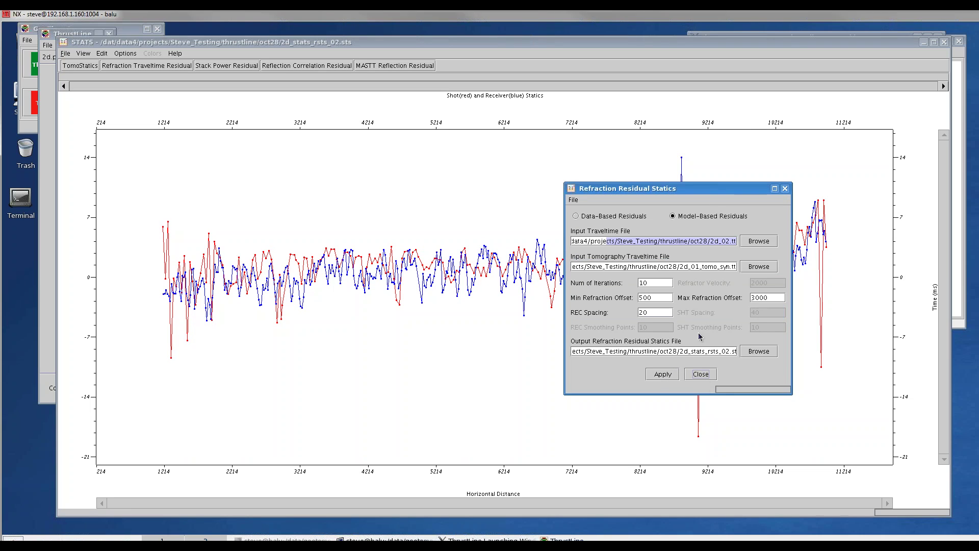
# Close the refraction residual statics settings, the STATS module and the tomo2d log
pyautogui.moveTo(664, 189); pyautogui.dragTo(447, 150)
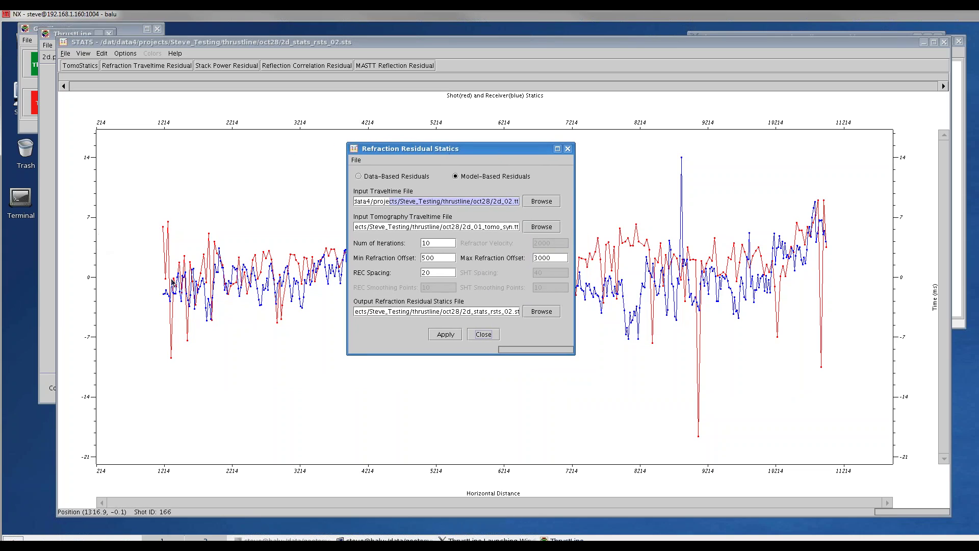
pyautogui.click(492, 336)
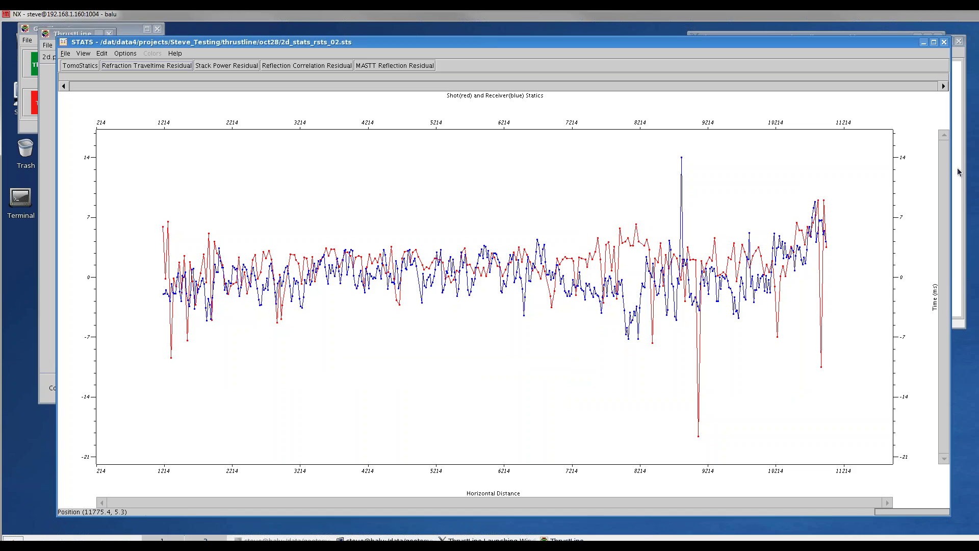
pyautogui.click(943, 43)
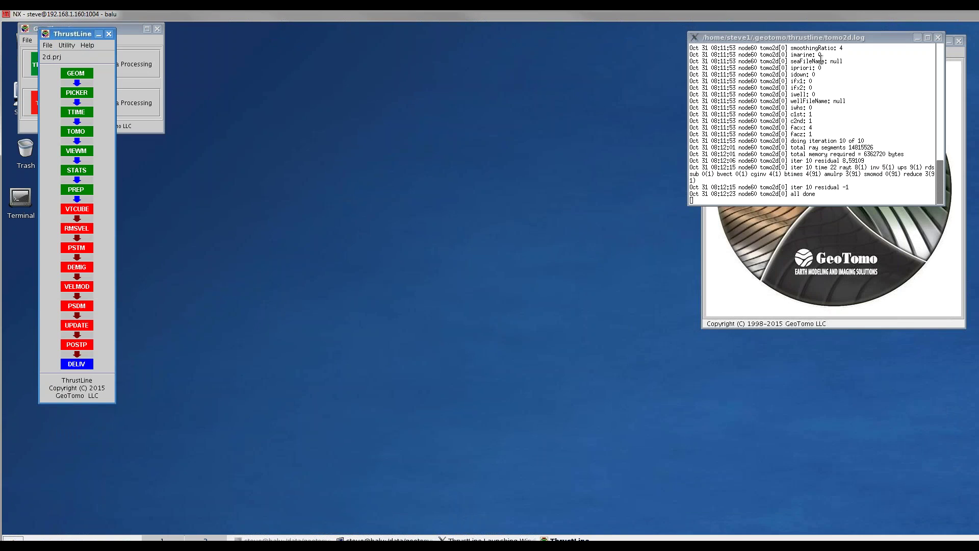
pyautogui.click(938, 37)
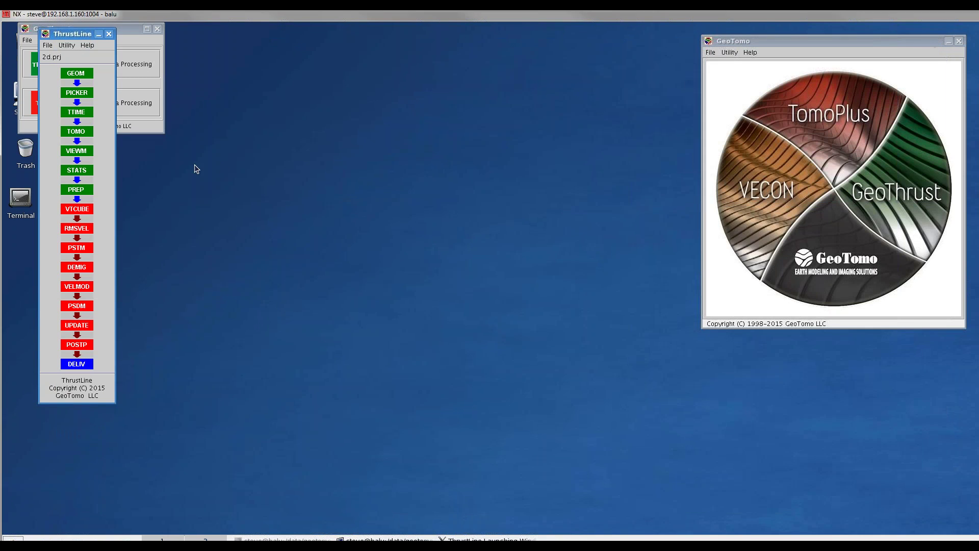
# Start the PREP module for mad06207_xformed.sgy and open its processing sequence
pyautogui.click(78, 189)
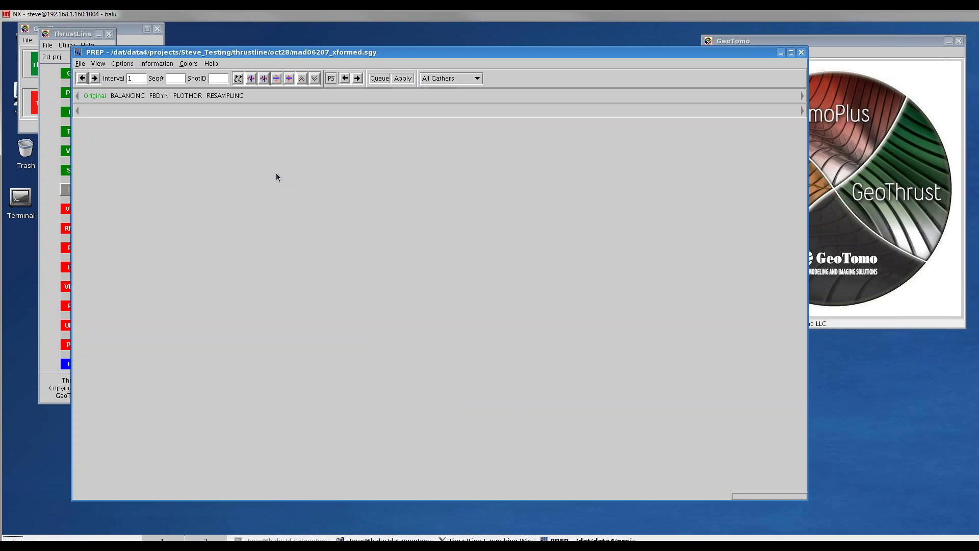
pyautogui.moveTo(385, 52); pyautogui.dragTo(480, 48)
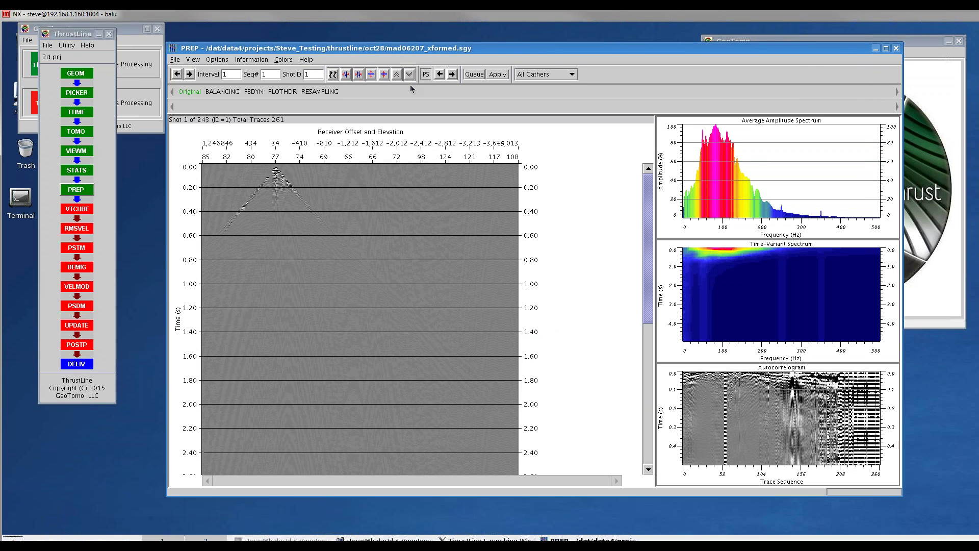
pyautogui.click(426, 76)
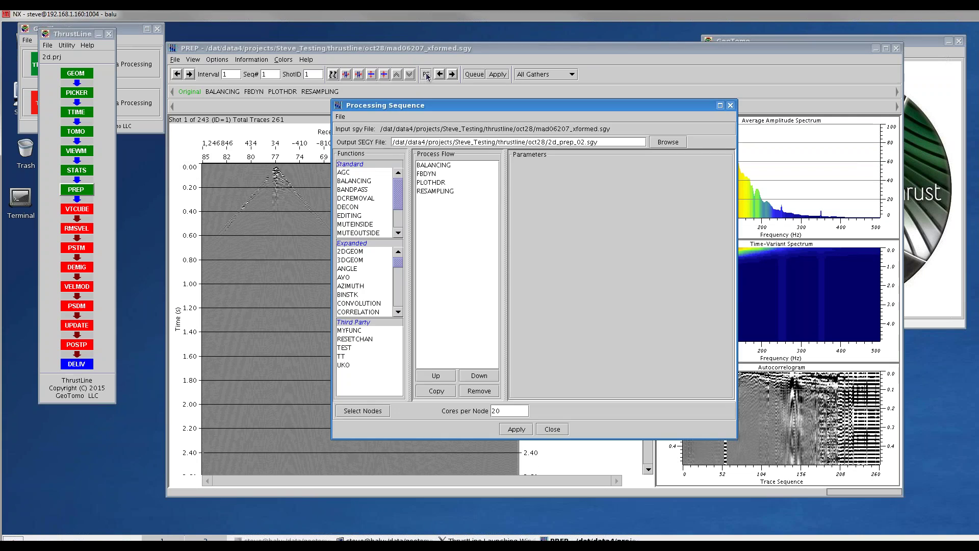
# Replace all the functions in the process flow with AGC followed by STATICS
pyautogui.click(431, 167)
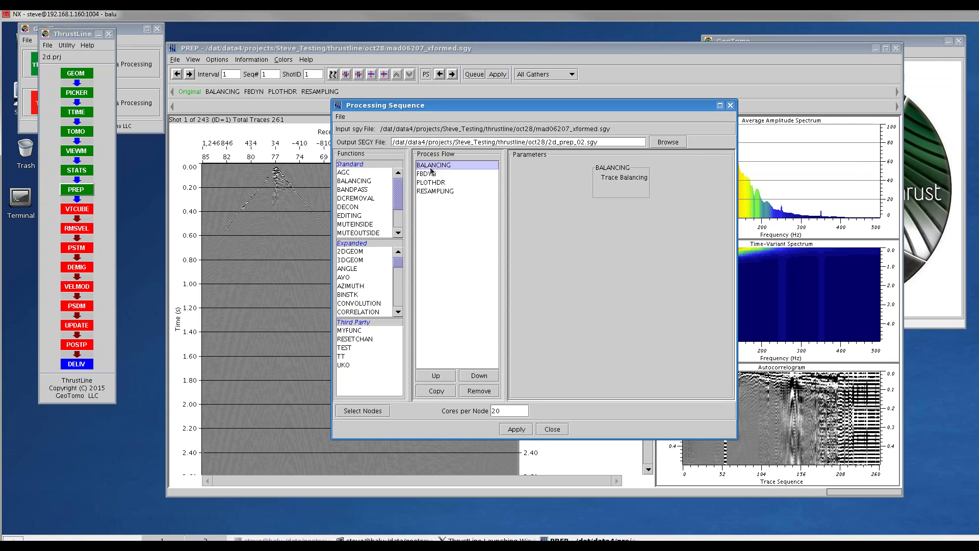
pyautogui.keyDown('shift'); pyautogui.click(434, 193); pyautogui.keyUp('shift')
pyautogui.click(484, 391)
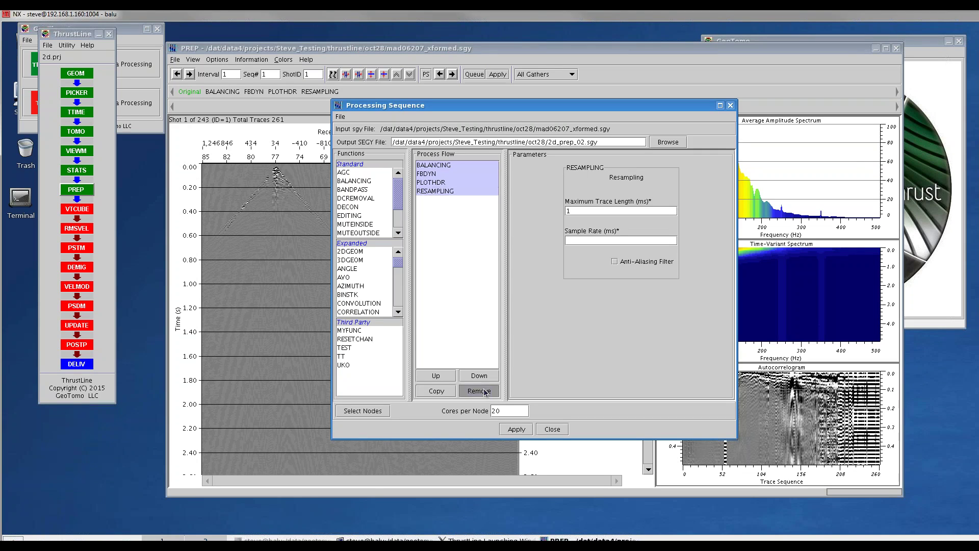
pyautogui.doubleClick(345, 173)
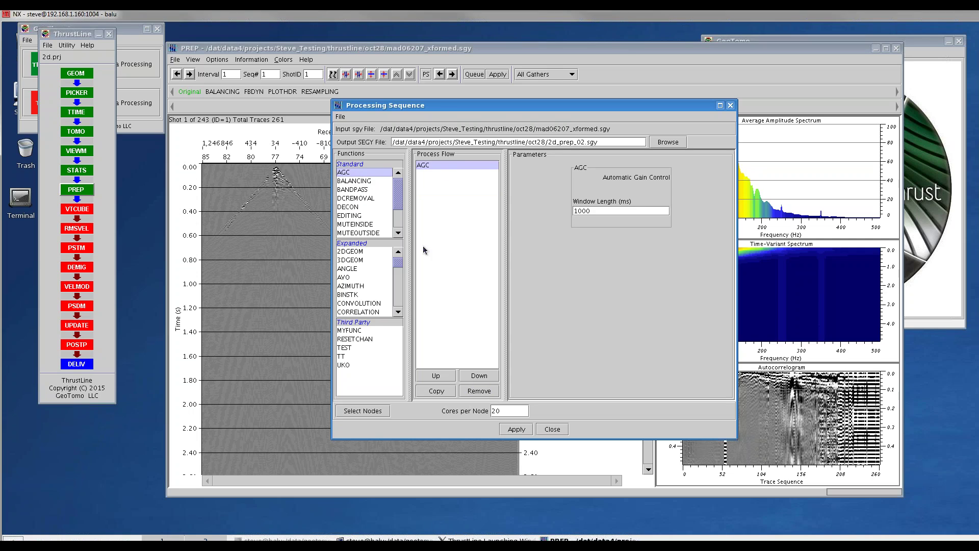
pyautogui.scroll(-2, 399, 222)
pyautogui.doubleClick(350, 212)
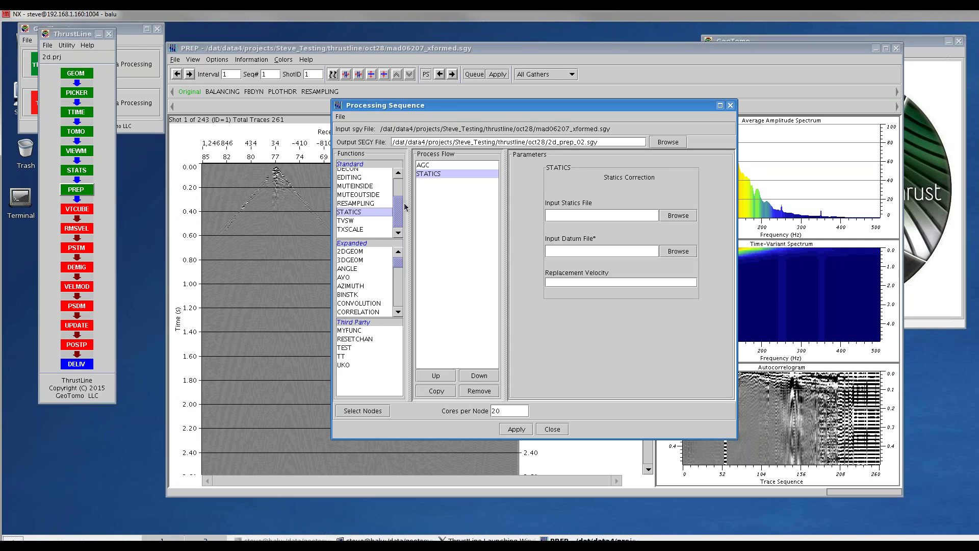
# Set the STATICS function to use statics file 2d_stats_tomo_01.sts, datum file 2d_01.lay and a replacement velocity of 1900
pyautogui.click(672, 218)
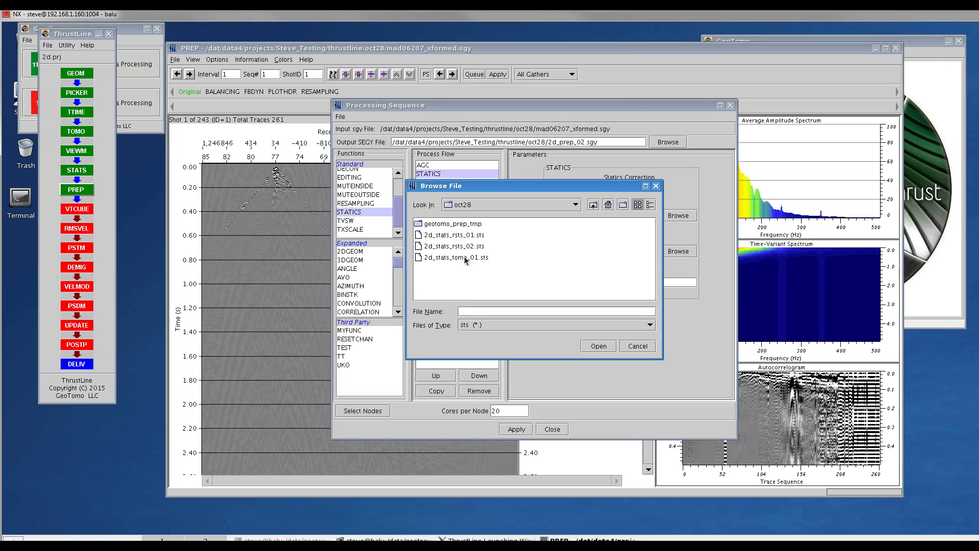
pyautogui.click(464, 258)
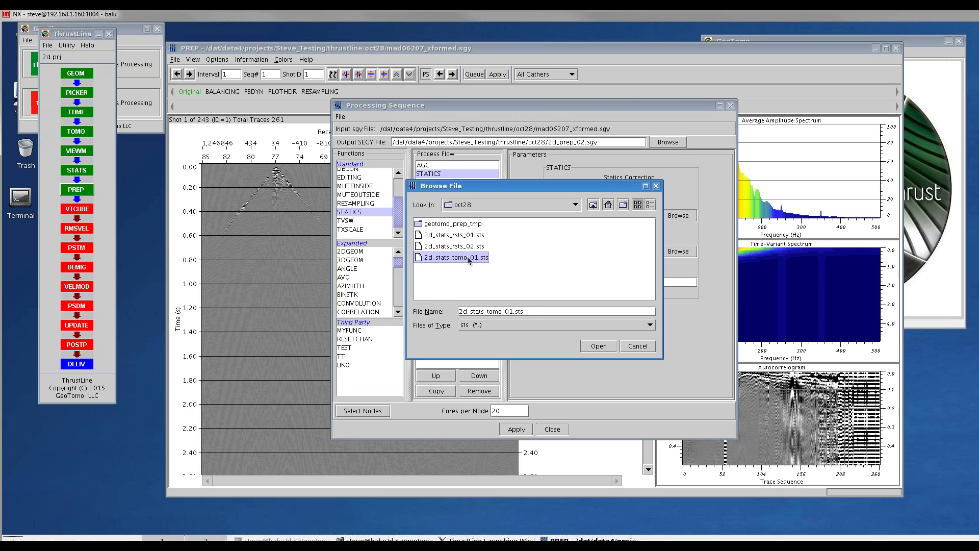
pyautogui.click(598, 347)
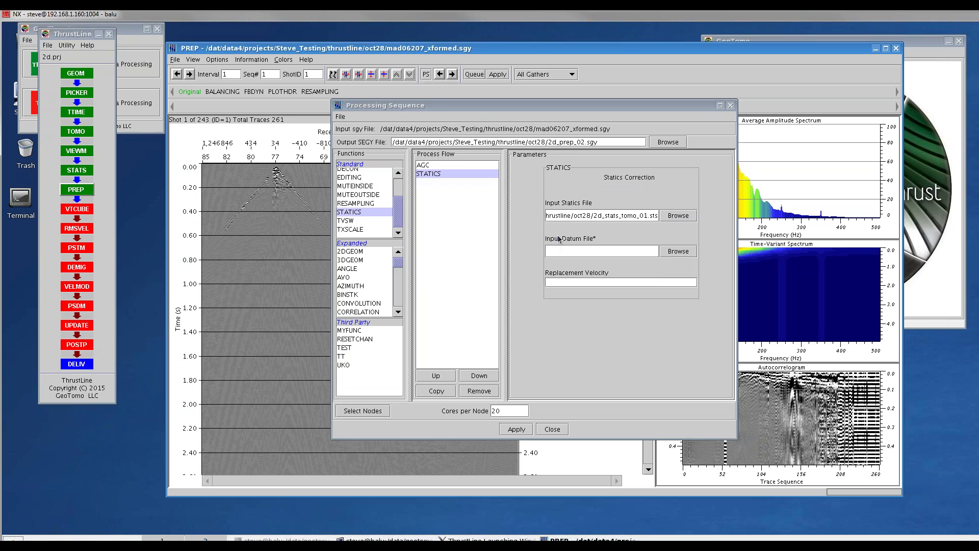
pyautogui.click(678, 251)
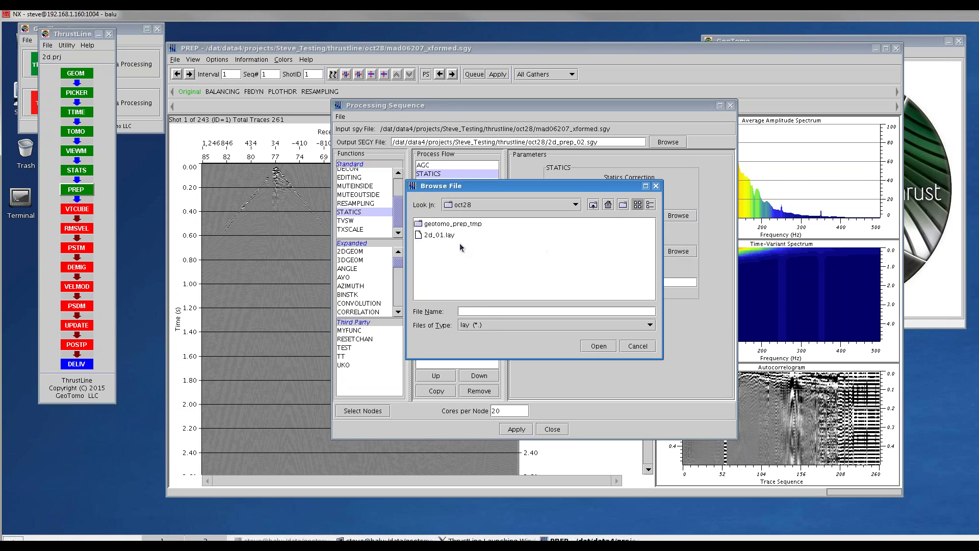
pyautogui.click(440, 235)
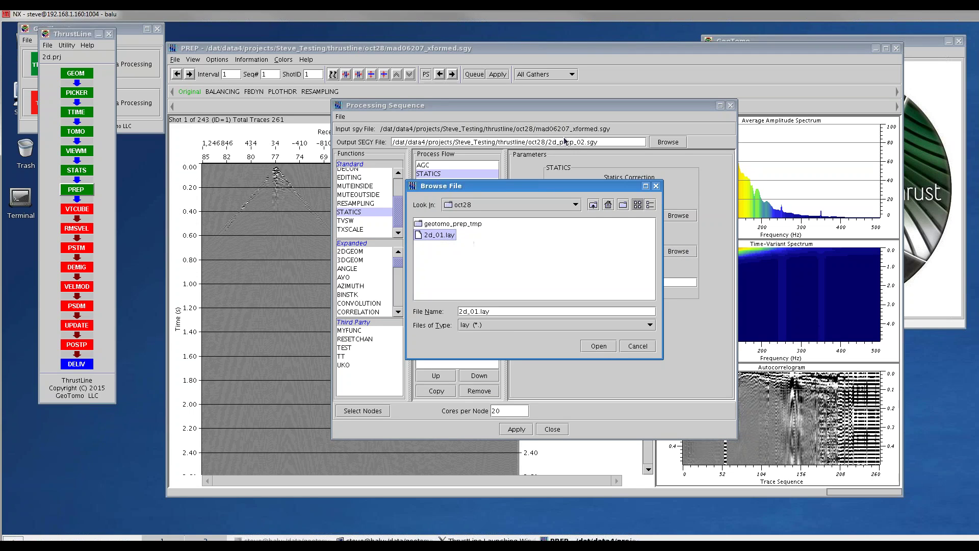
pyautogui.click(599, 346)
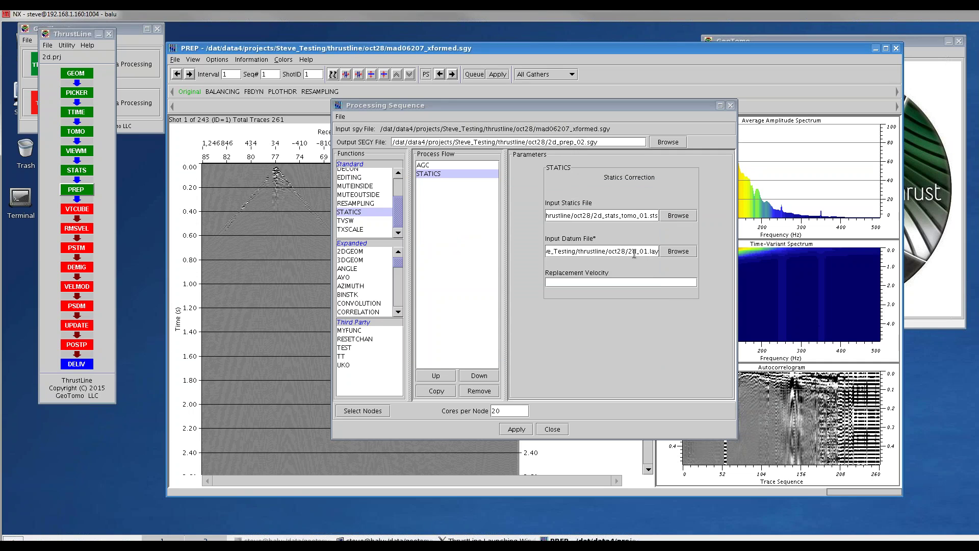
pyautogui.click(562, 281)
pyautogui.write('1900')
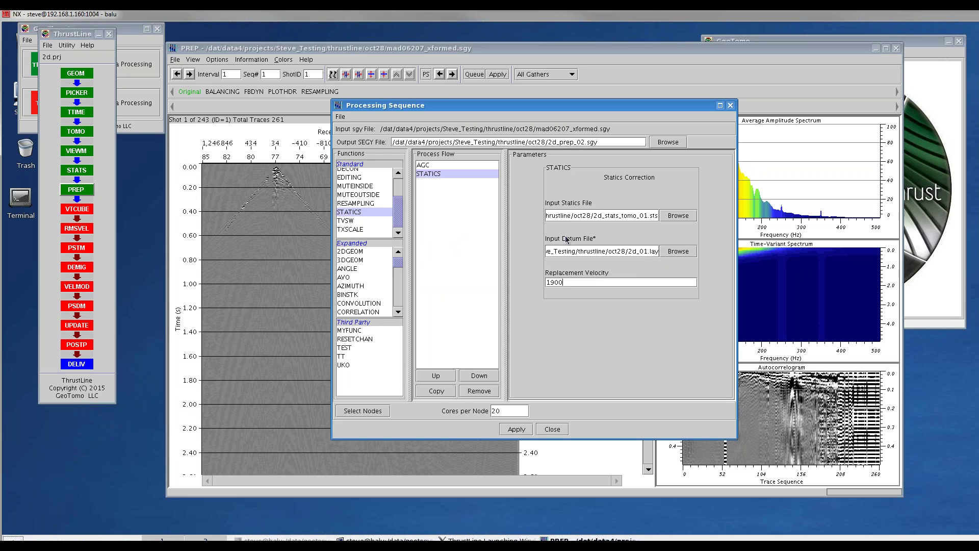
pyautogui.moveTo(565, 251); pyautogui.dragTo(664, 251)
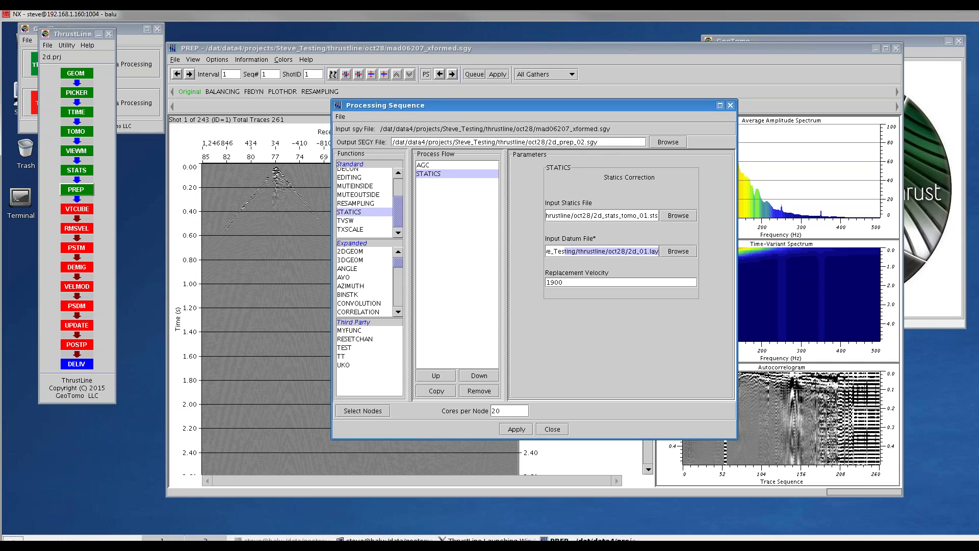
pyautogui.moveTo(586, 250); pyautogui.dragTo(655, 252)
pyautogui.moveTo(608, 215); pyautogui.dragTo(659, 216)
pyautogui.moveTo(575, 251); pyautogui.dragTo(663, 252)
pyautogui.moveTo(596, 251); pyautogui.dragTo(661, 252)
pyautogui.moveTo(565, 251); pyautogui.dragTo(659, 250)
# Duplicate the STATICS function, assign 2d_stats_rsts_01.sts to the copy as its input statics file, and apply the processing sequence
pyautogui.click(437, 391)
pyautogui.click(431, 182)
pyautogui.click(677, 215)
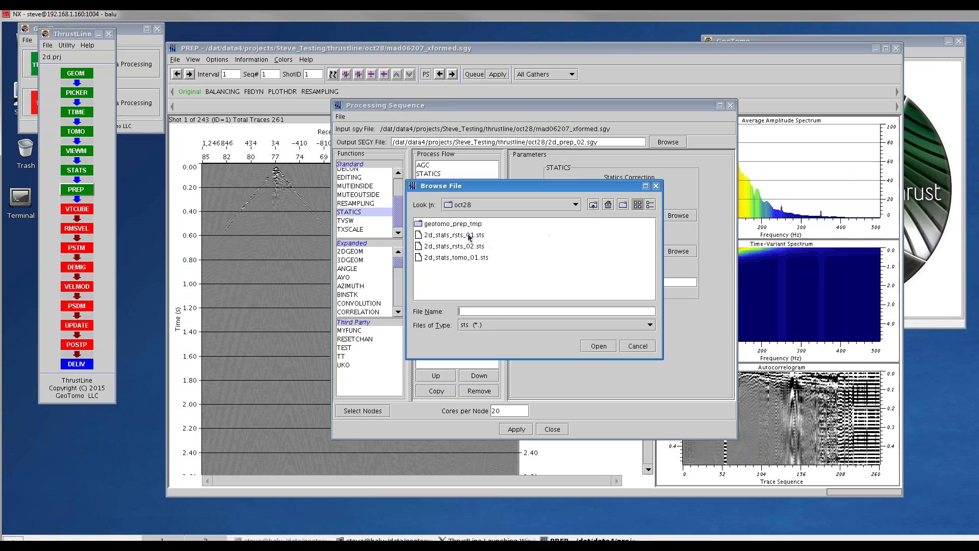
pyautogui.click(468, 235)
pyautogui.click(599, 346)
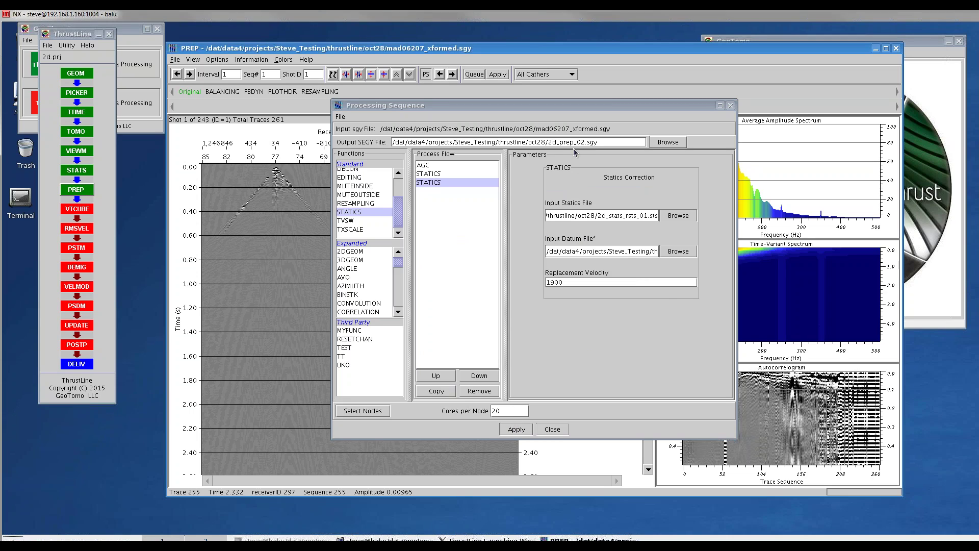
pyautogui.click(516, 429)
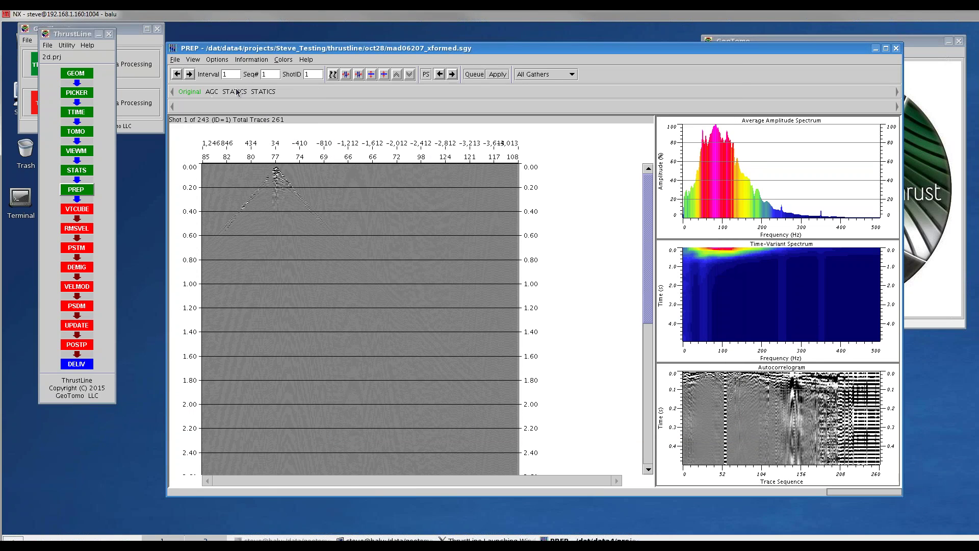
# Display the gather at sequence 10 and step through its AGC, tomostatics and residual statics results
pyautogui.click(452, 75)
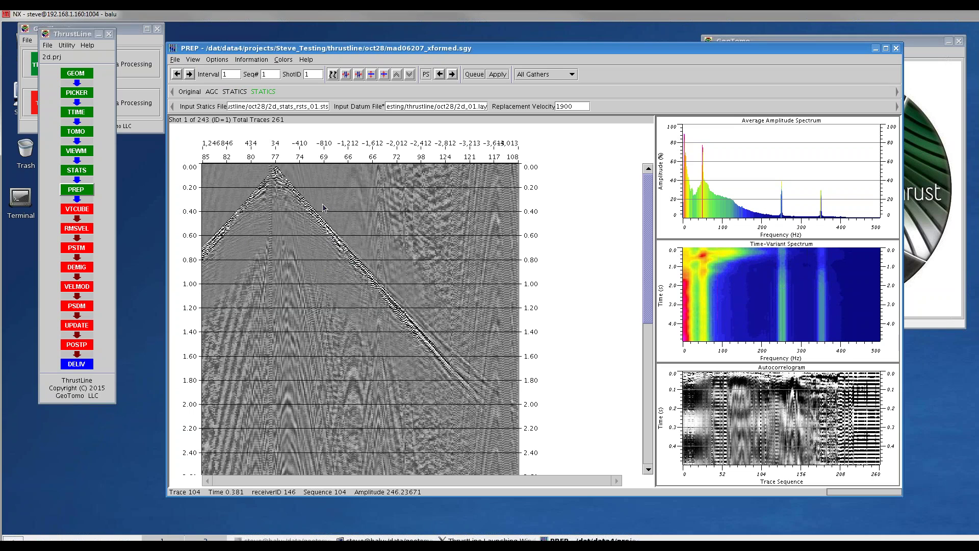
pyautogui.click(269, 74)
pyautogui.press('Return')
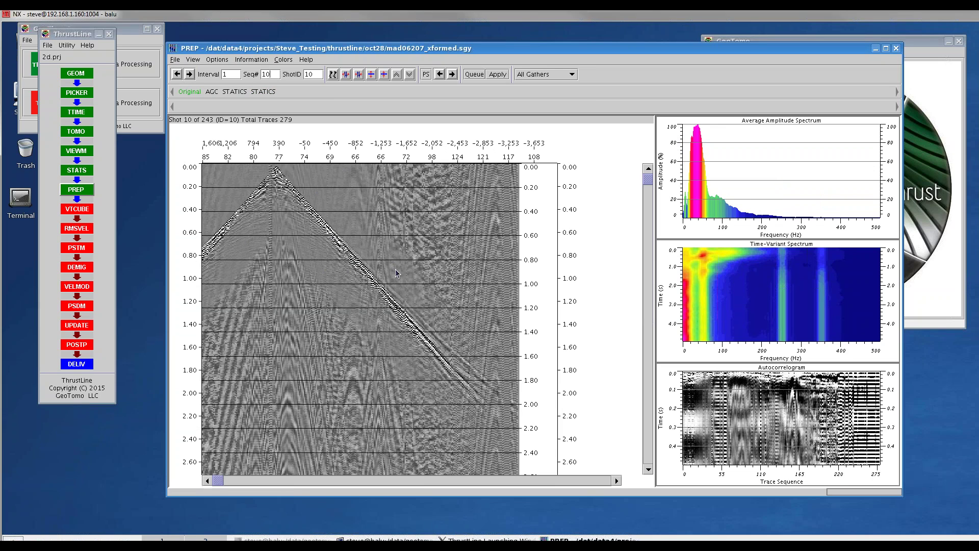
pyautogui.click(453, 75)
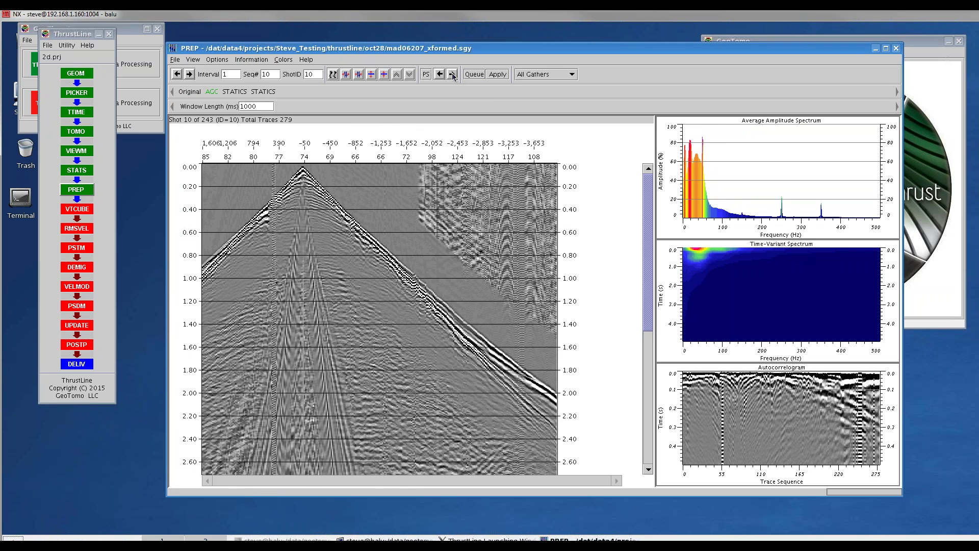
pyautogui.click(452, 75)
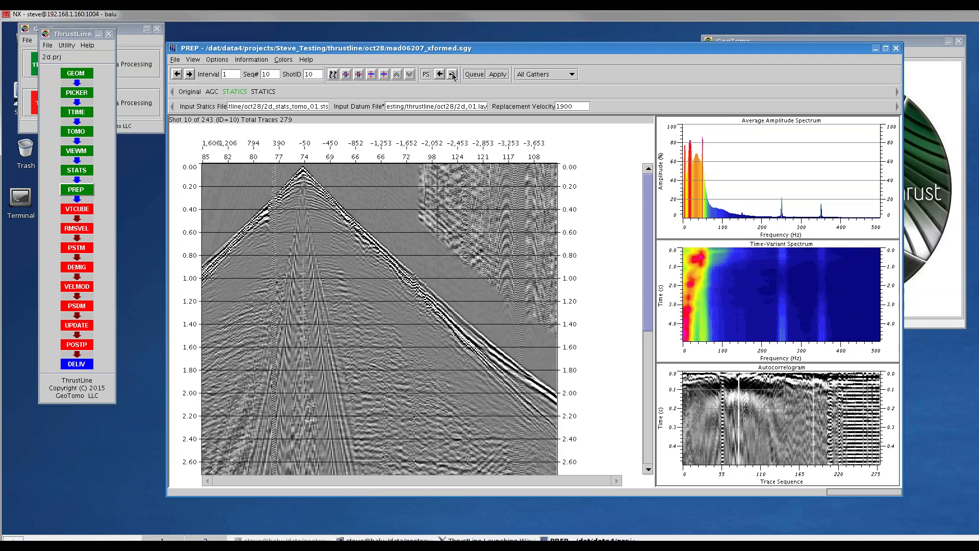
pyautogui.click(452, 75)
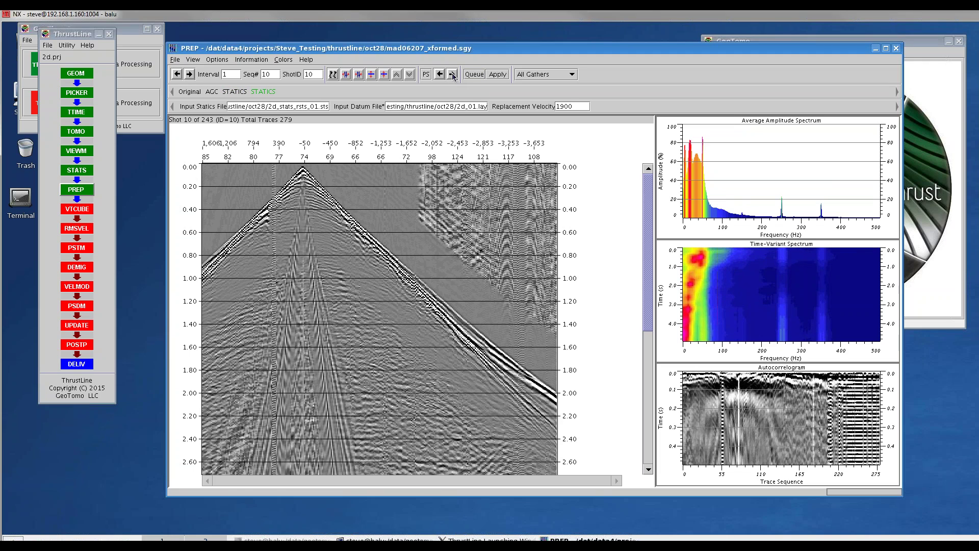
# Flip between the tomostatics and residual statics results of shot 10 to compare them
pyautogui.click(452, 74)
pyautogui.click(452, 74)
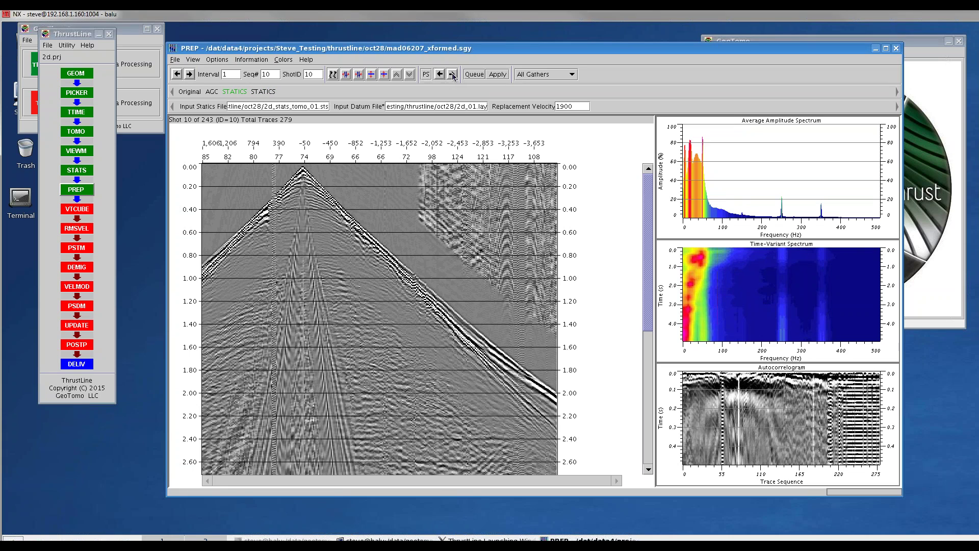
pyautogui.click(452, 74)
pyautogui.click(452, 75)
pyautogui.click(452, 74)
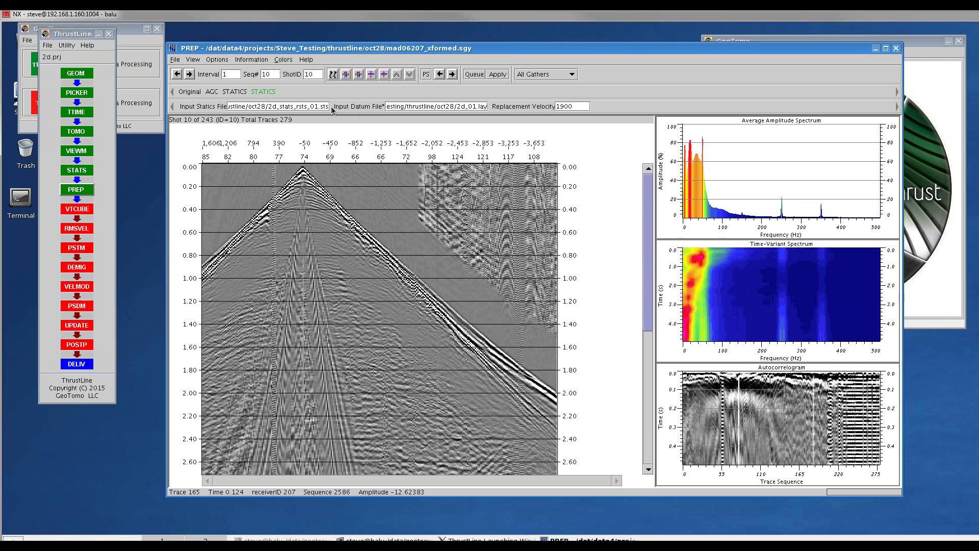
# Change the second statics correction's input file to 2d_stats_rsts_02.sts and compare its result with the tomostatics on shot 10
pyautogui.press('BackSpace')
pyautogui.write('2')
pyautogui.press('Return')
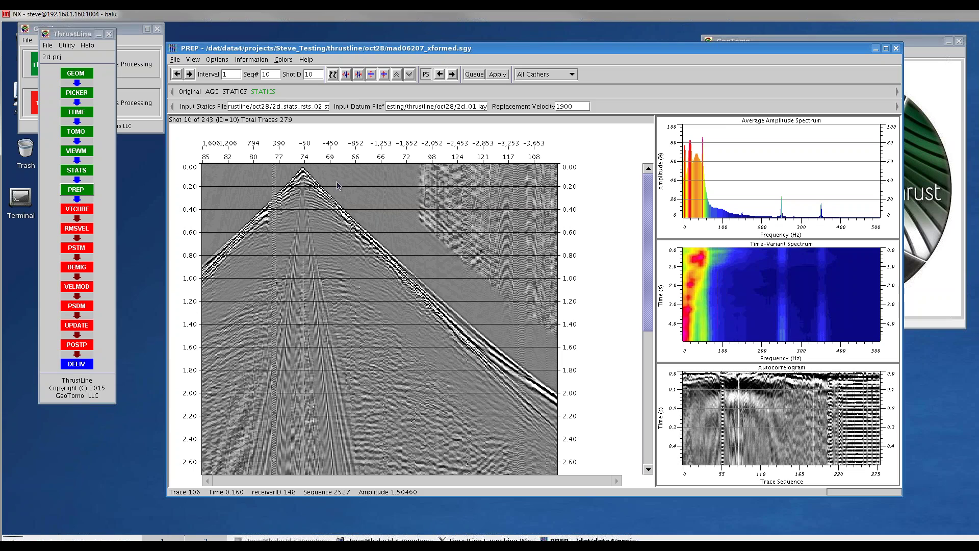
pyautogui.click(439, 74)
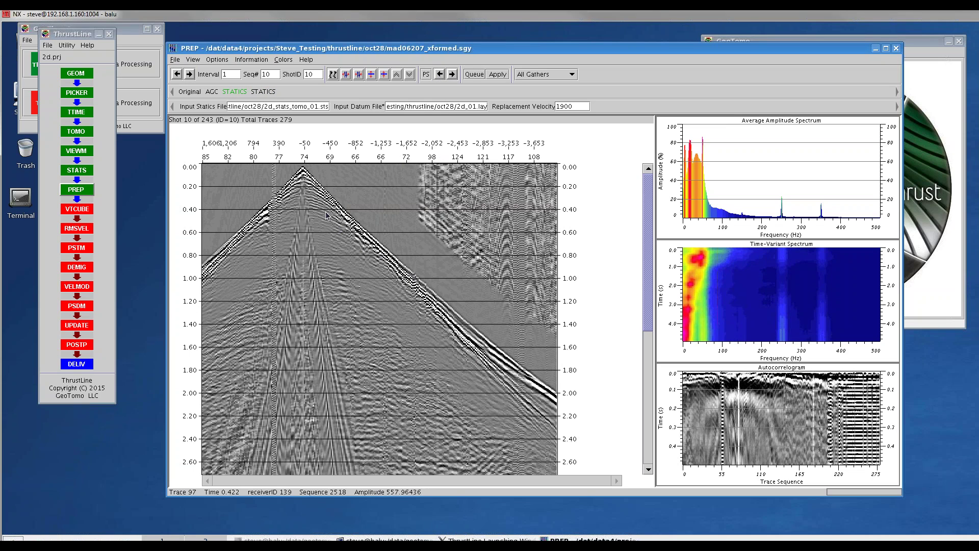
pyautogui.press('Right')
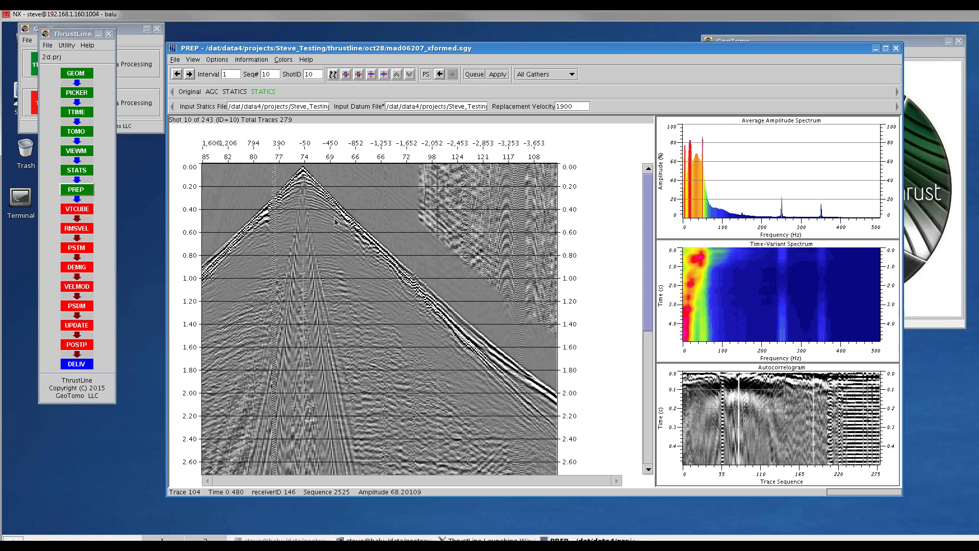